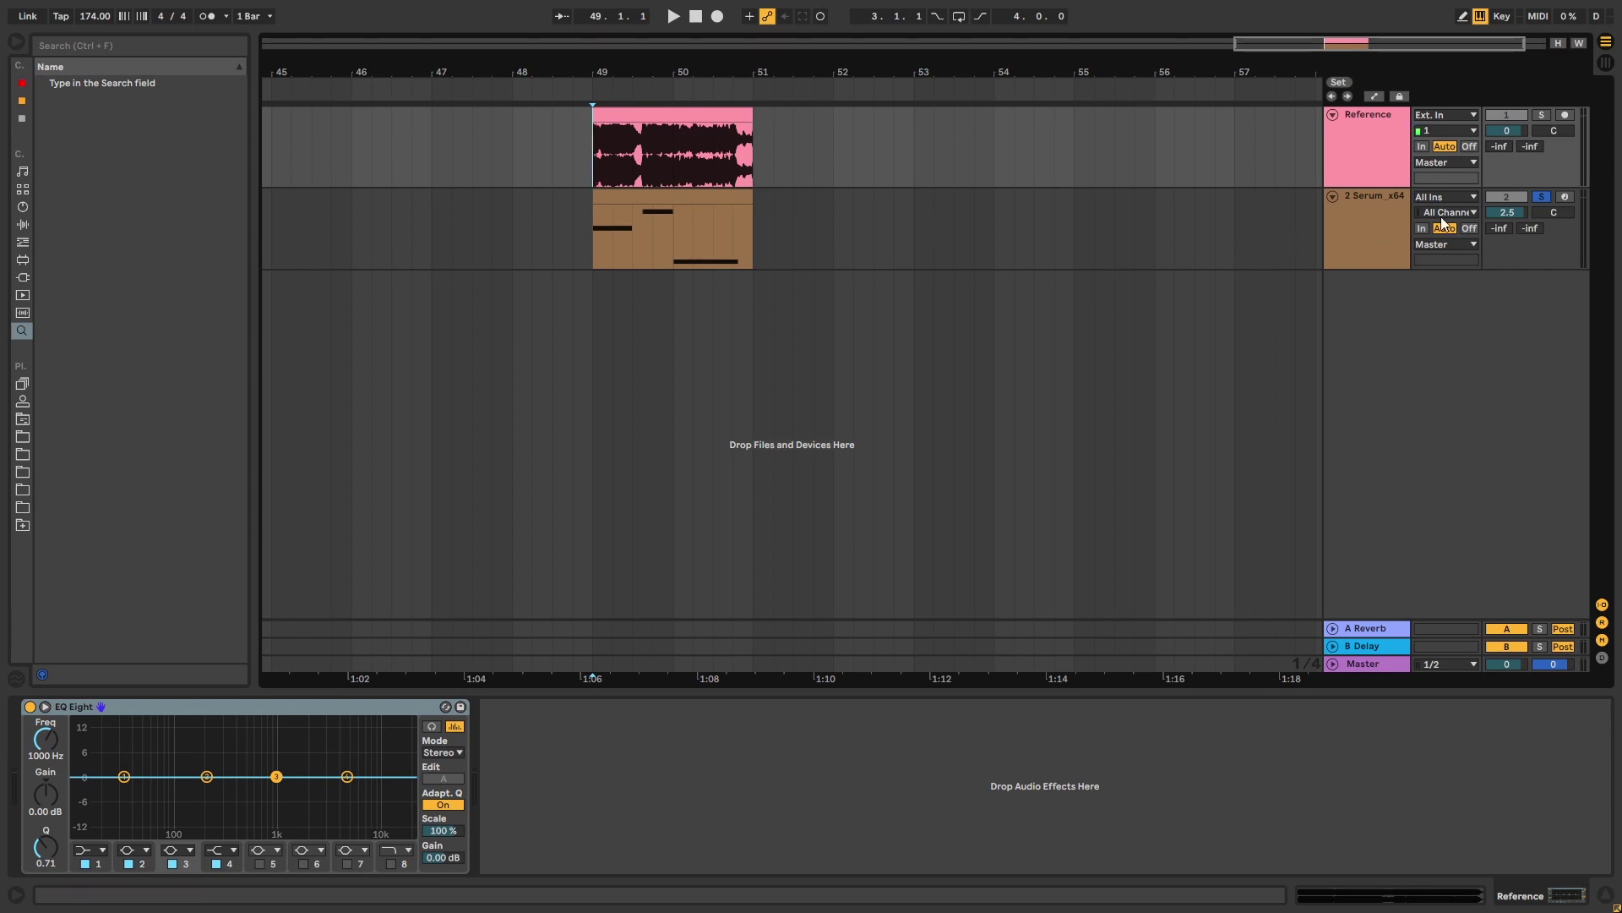
{"action": "left_click", "coordinate": [1542, 116]}
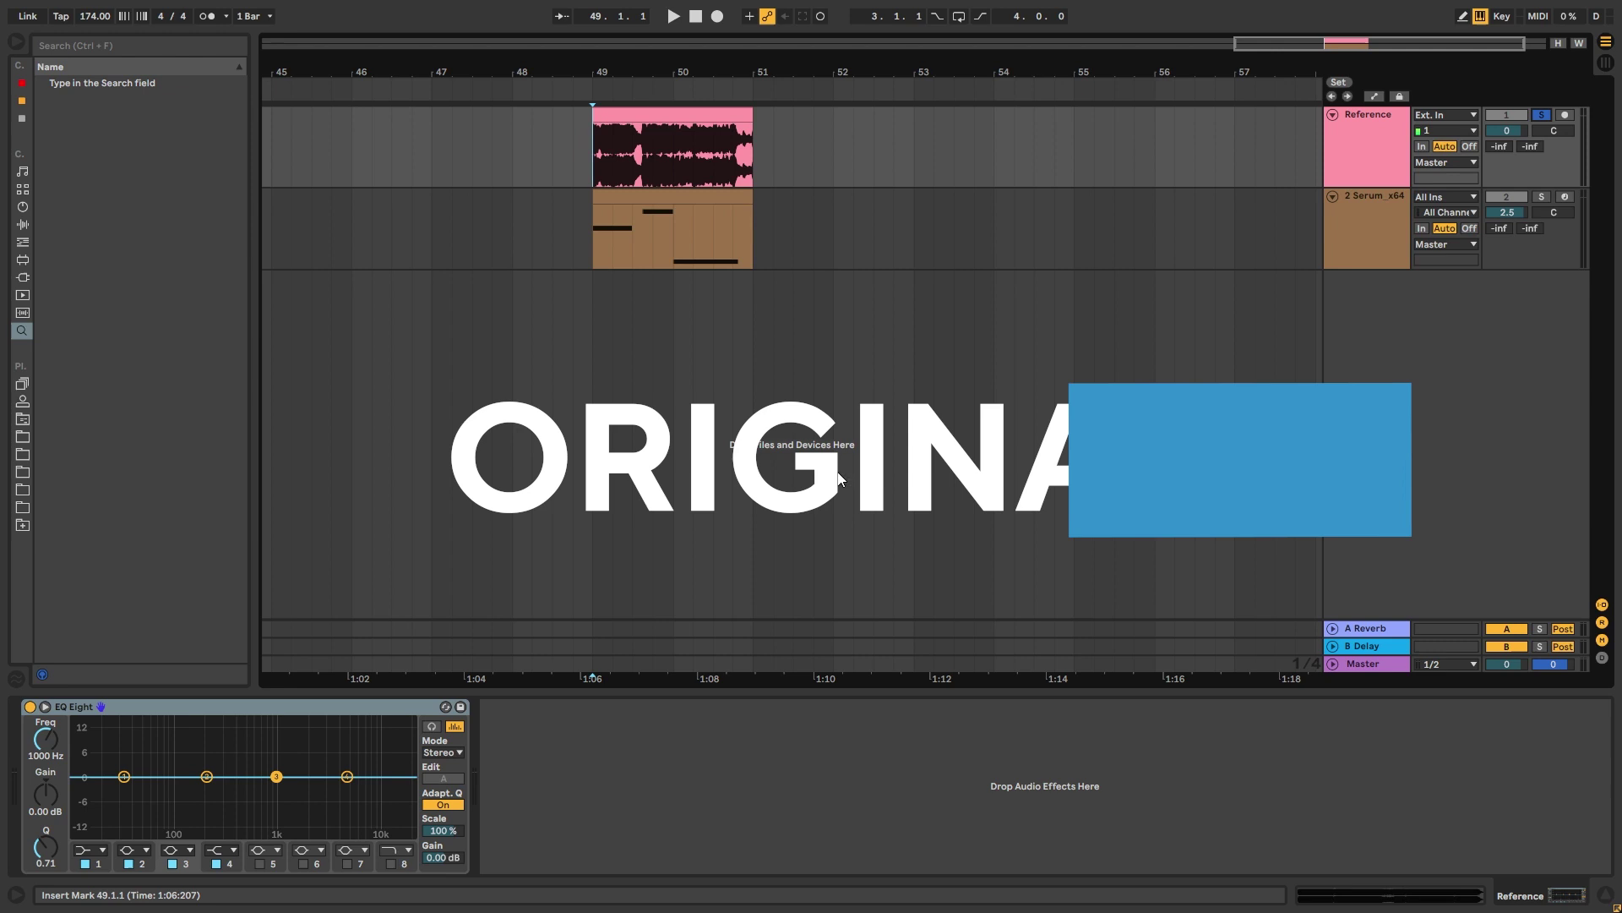
{"action": "key", "text": "space"}
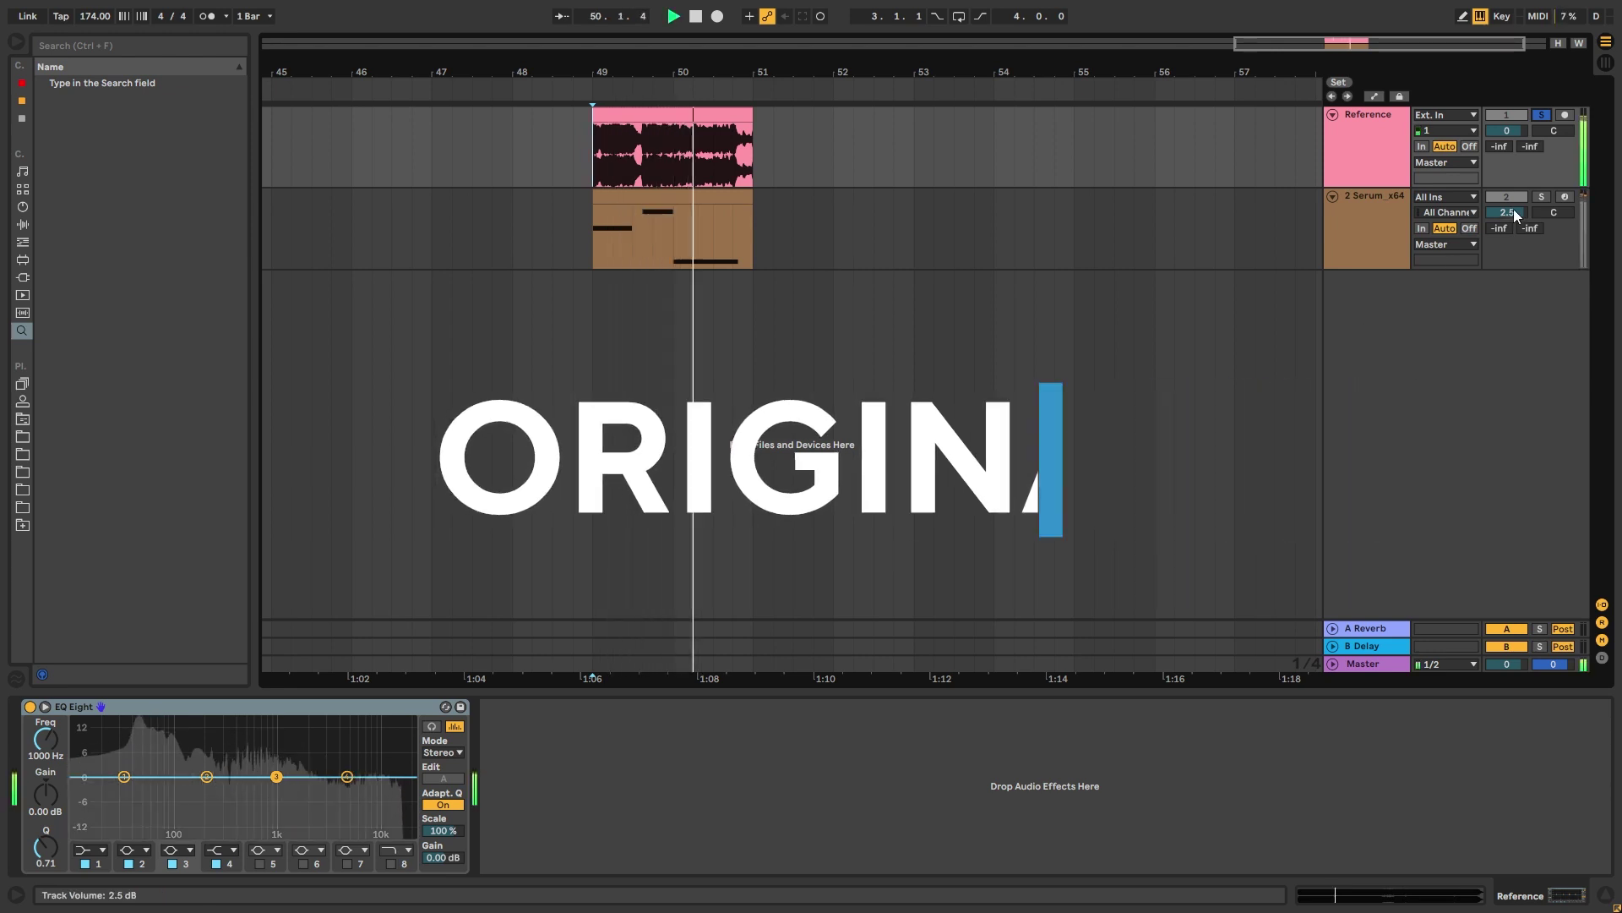
{"action": "left_click", "coordinate": [1543, 196]}
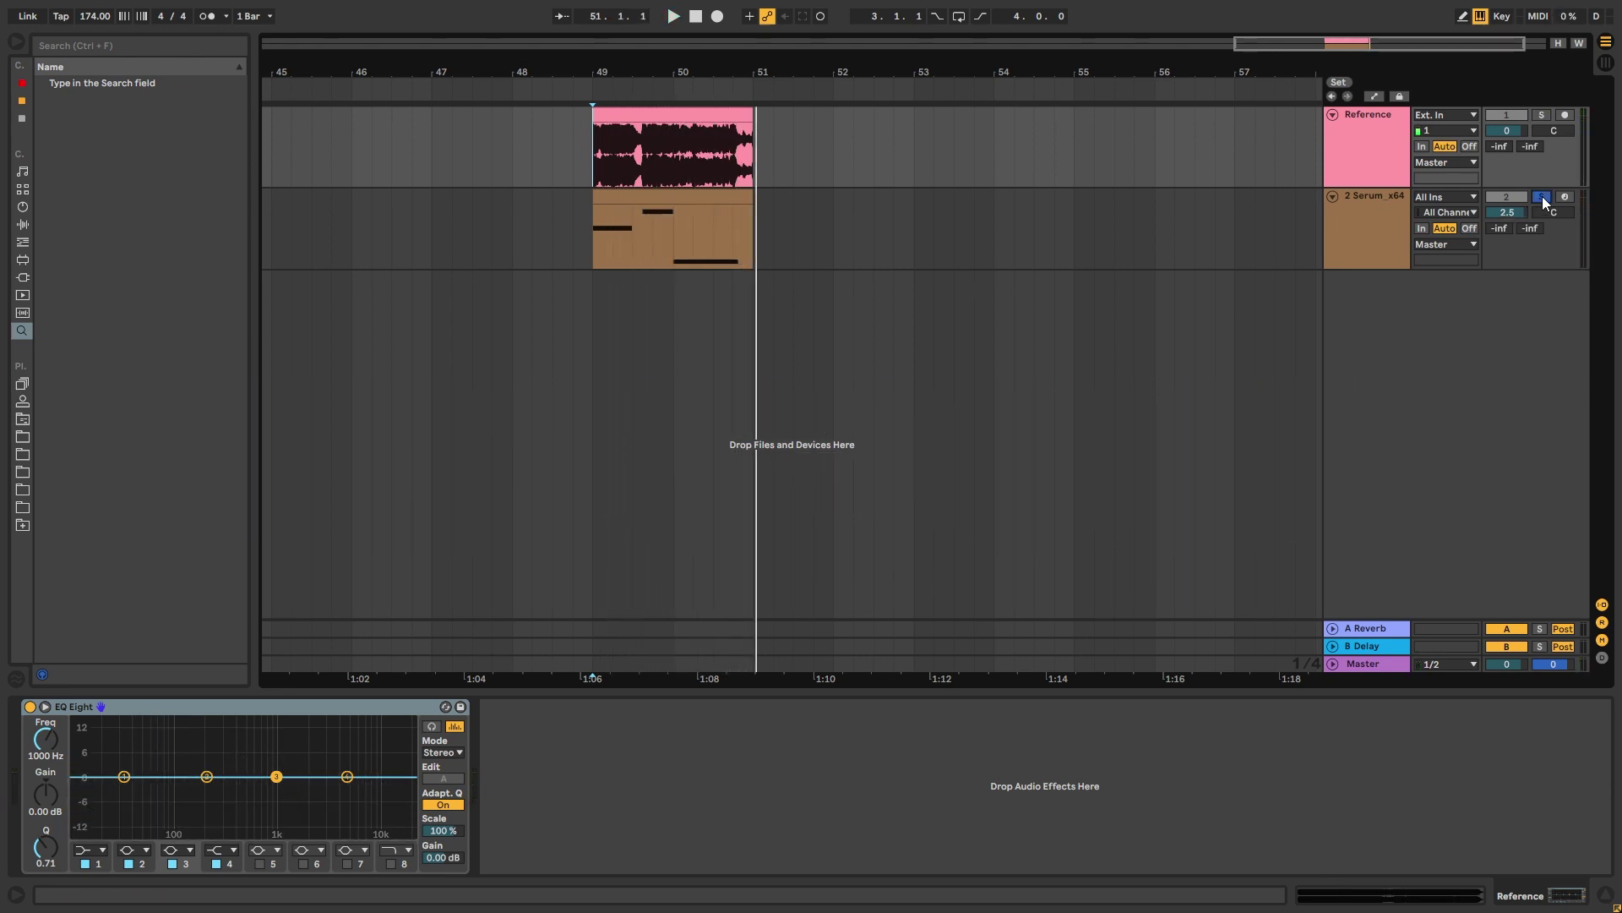
{"action": "key", "text": "space"}
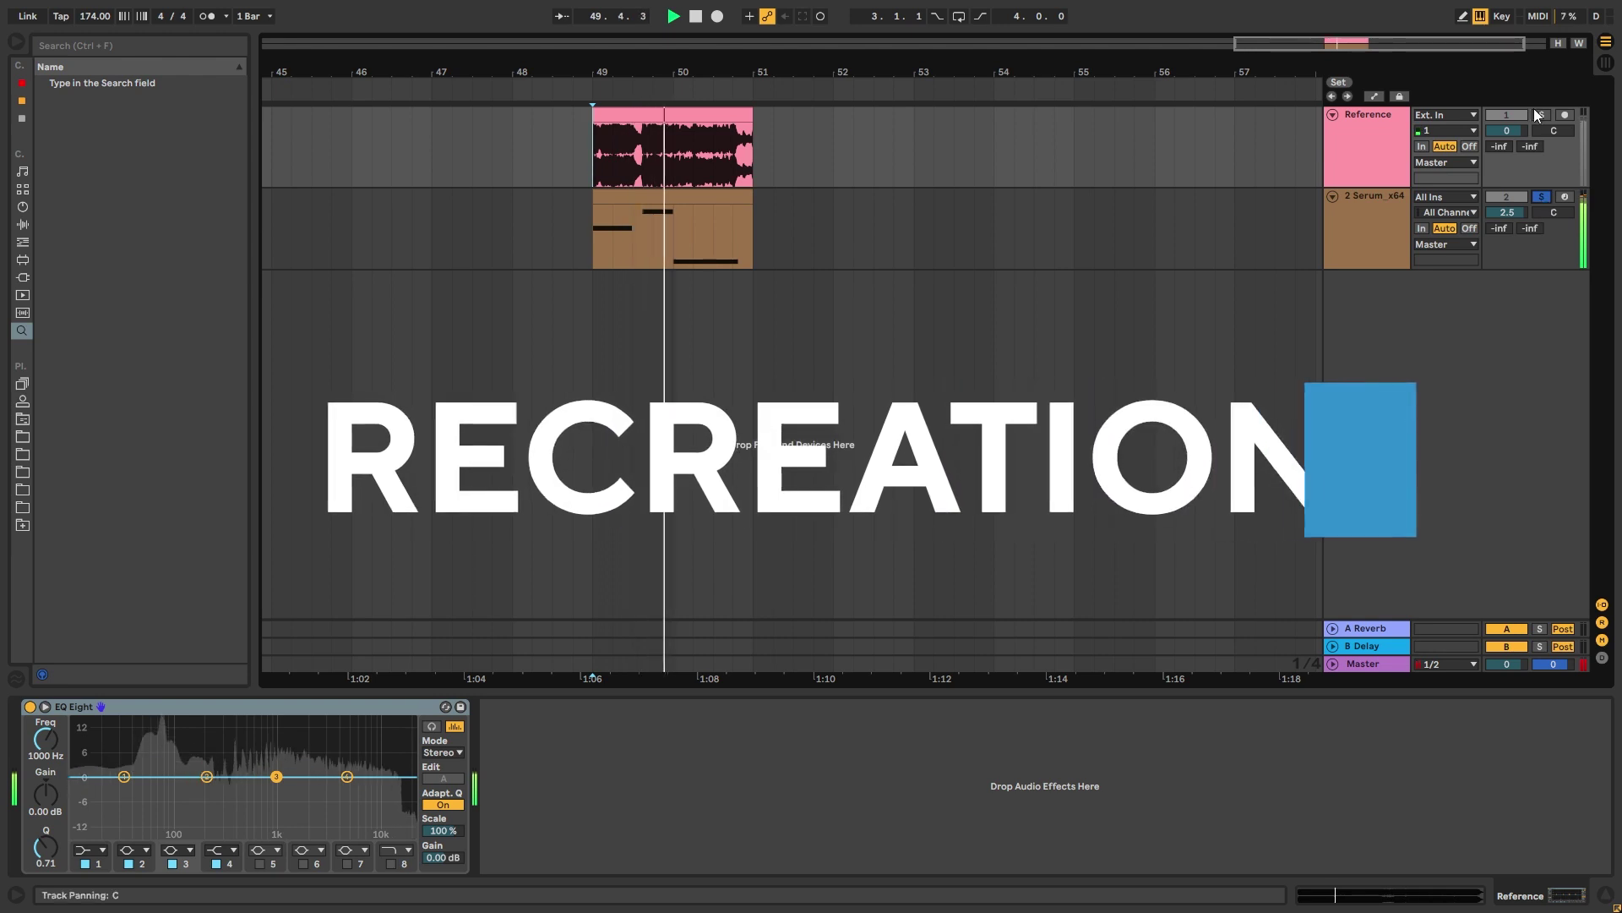
{"action": "key", "text": "space"}
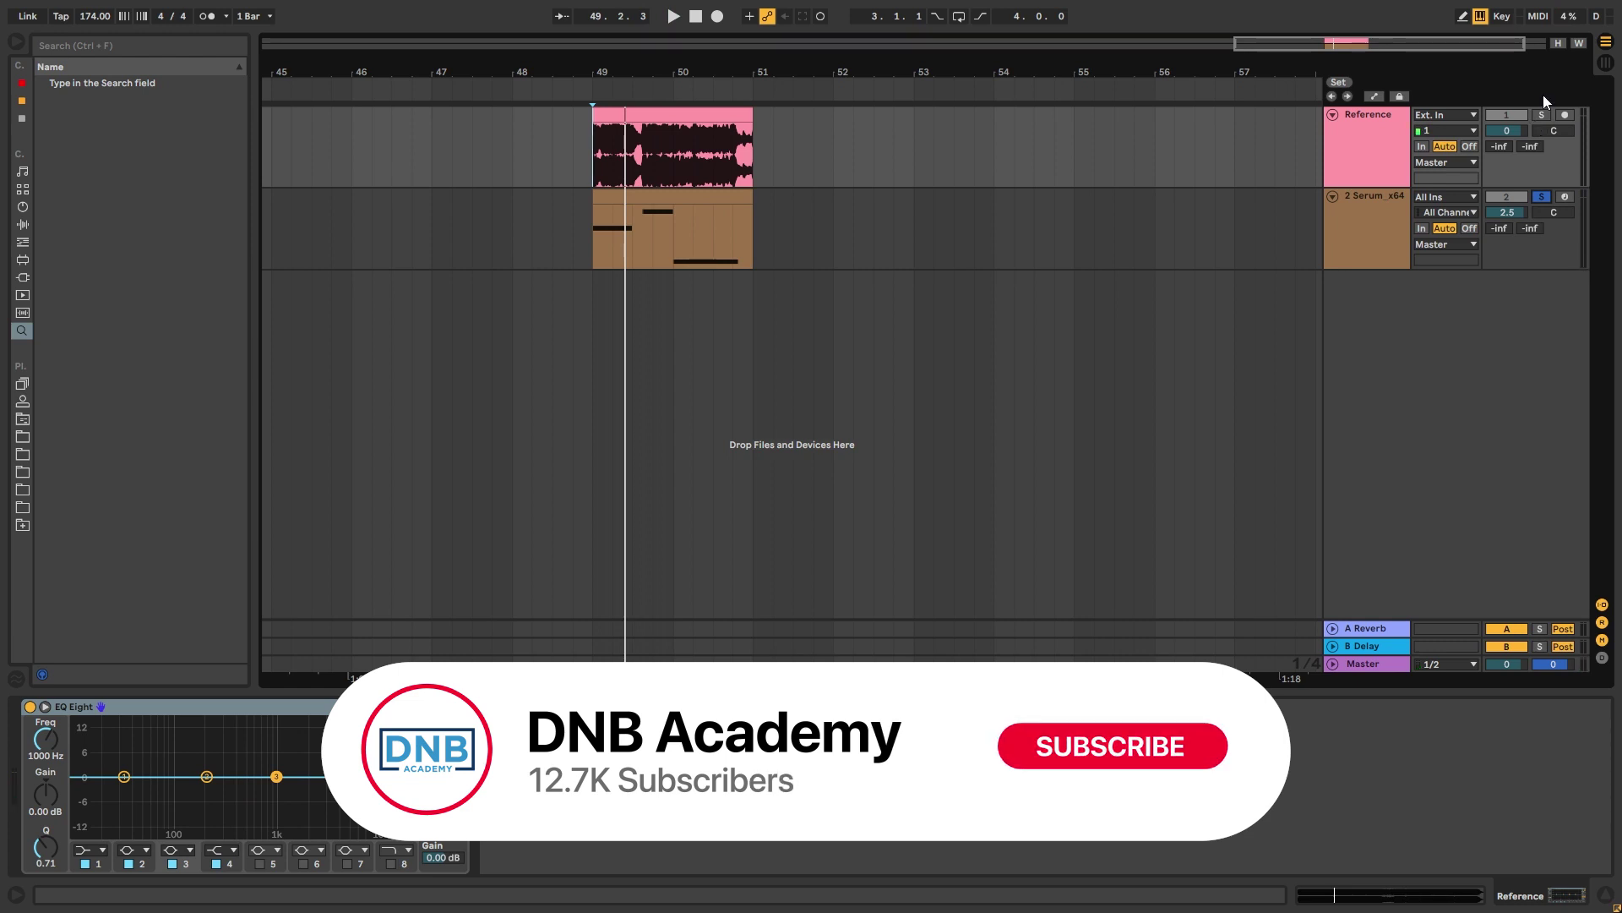
{"action": "left_click", "coordinate": [1361, 221]}
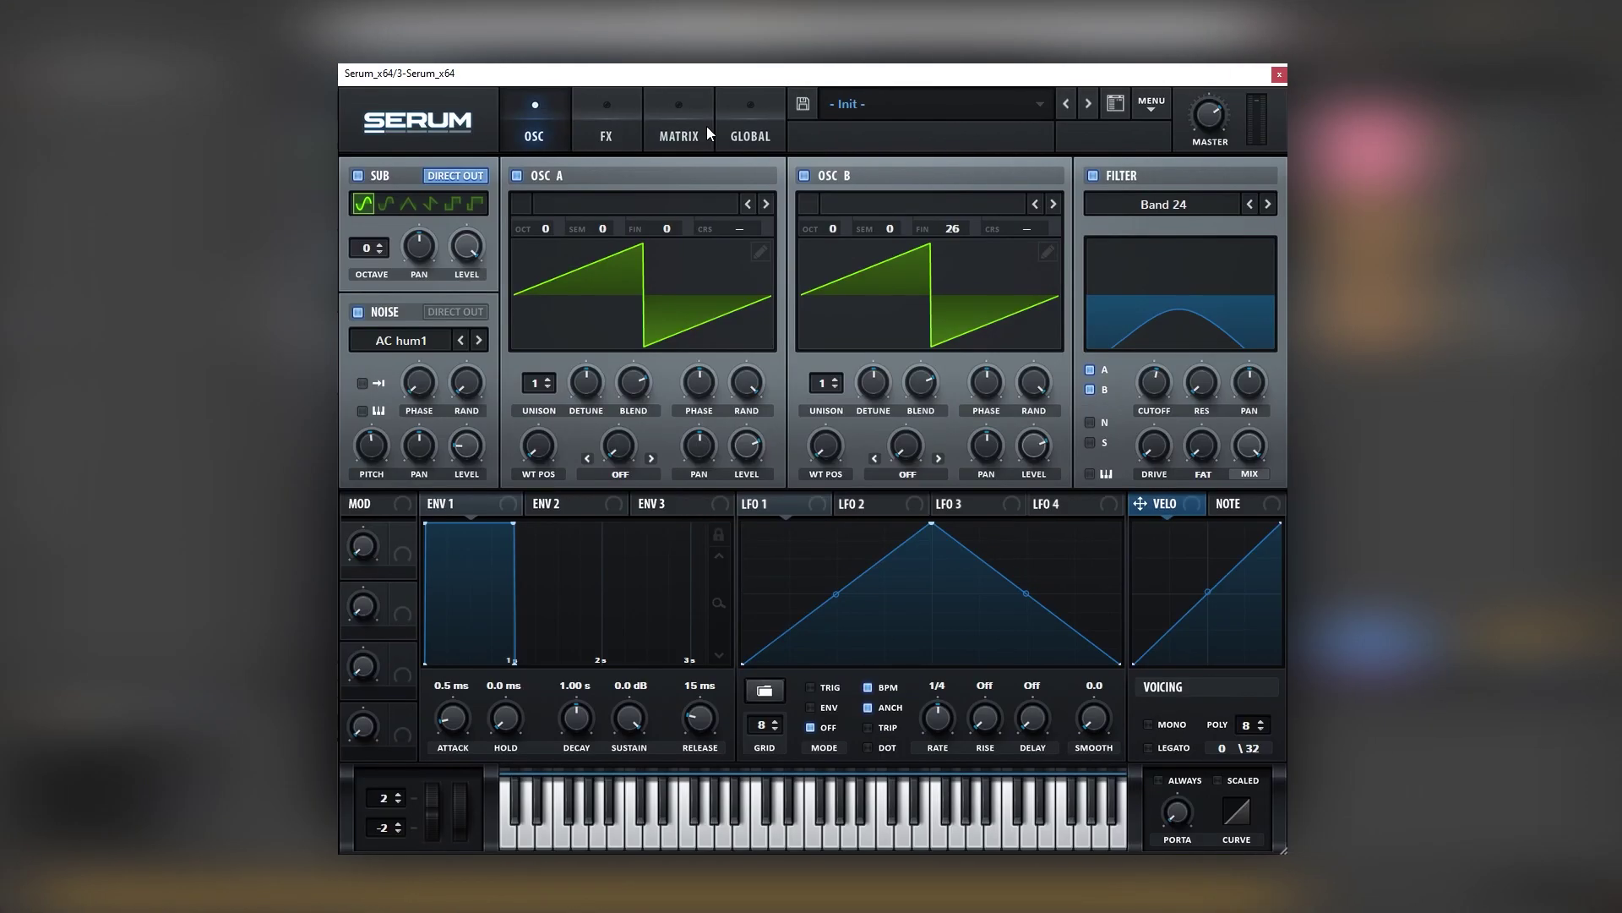
Reset Serum to the Init Preset and audition the default sound
{"action": "left_click", "coordinate": [1151, 105]}
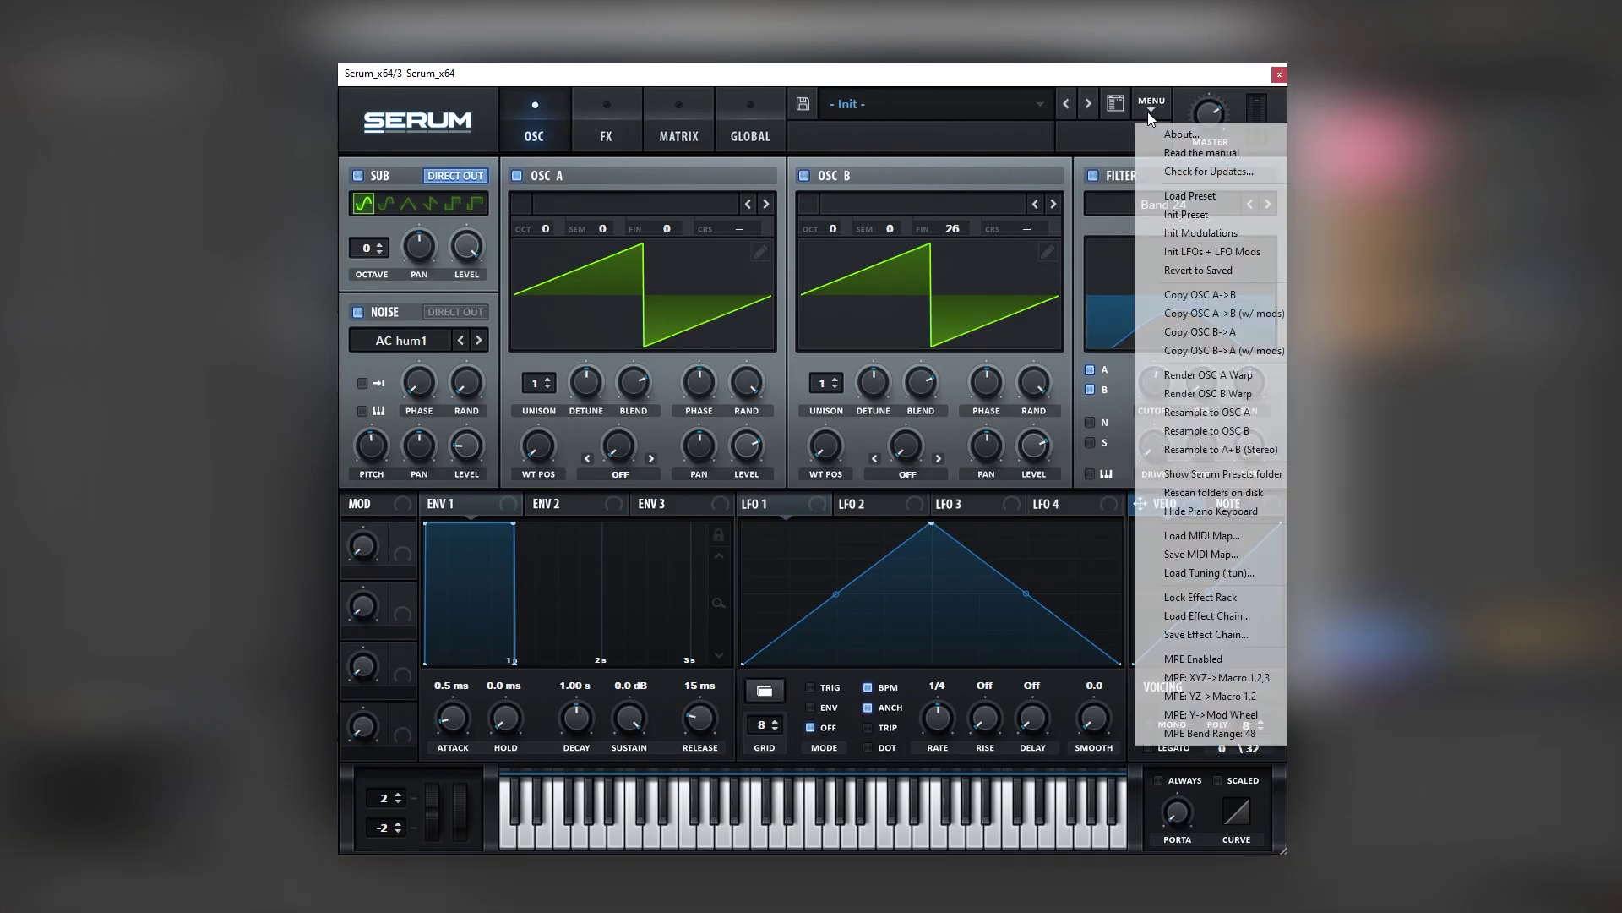
{"action": "left_click", "coordinate": [1175, 210]}
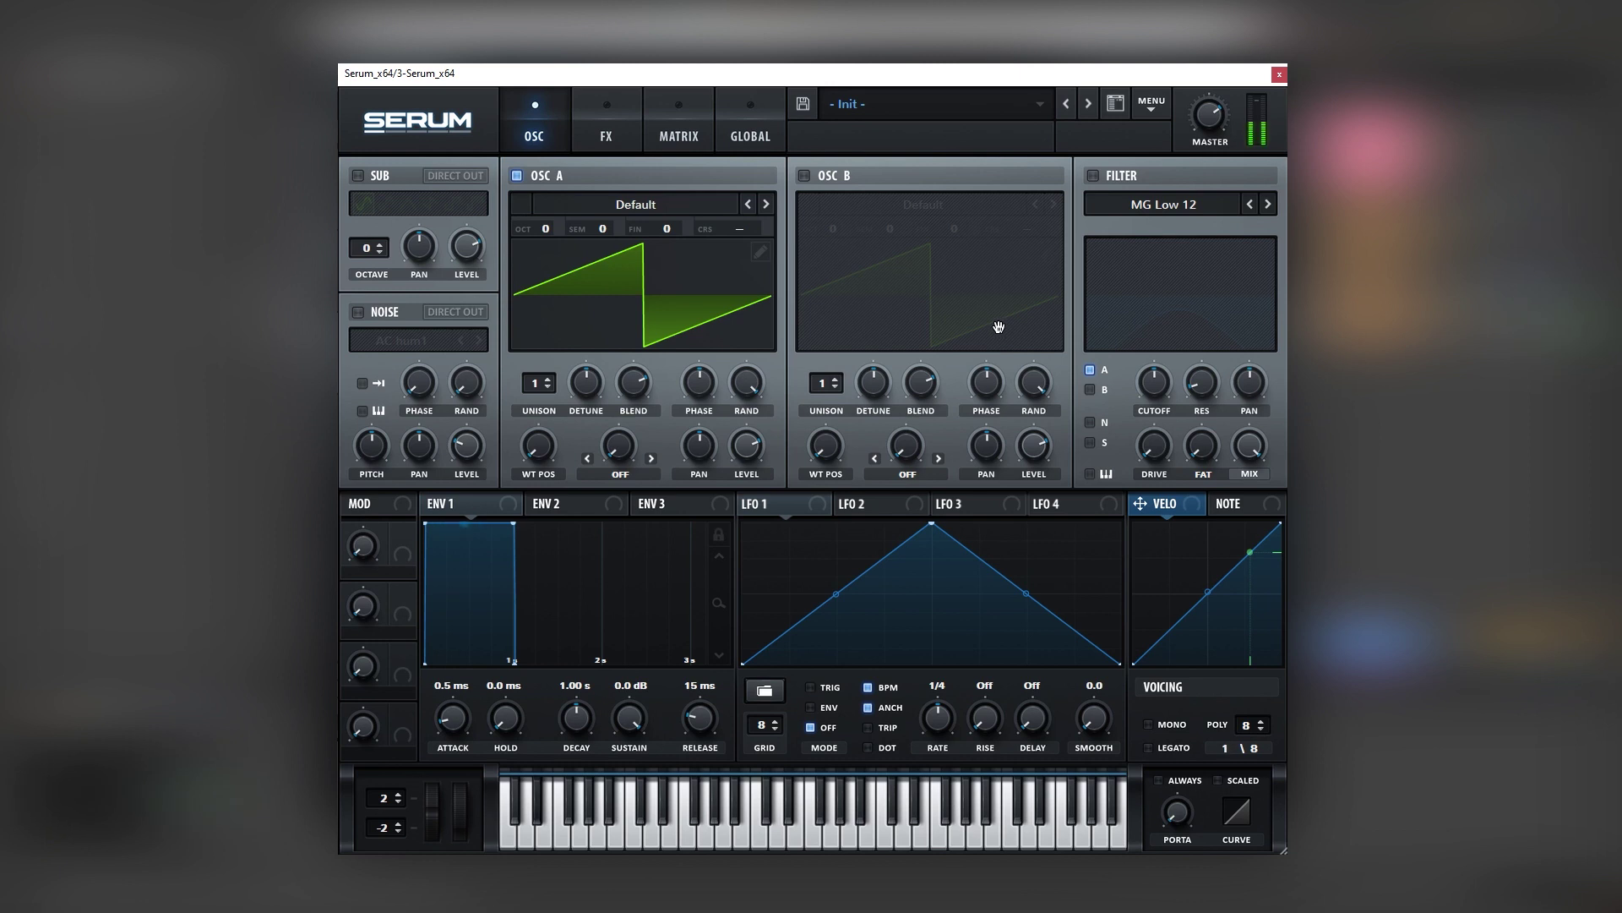
{"action": "left_click", "coordinate": [540, 818]}
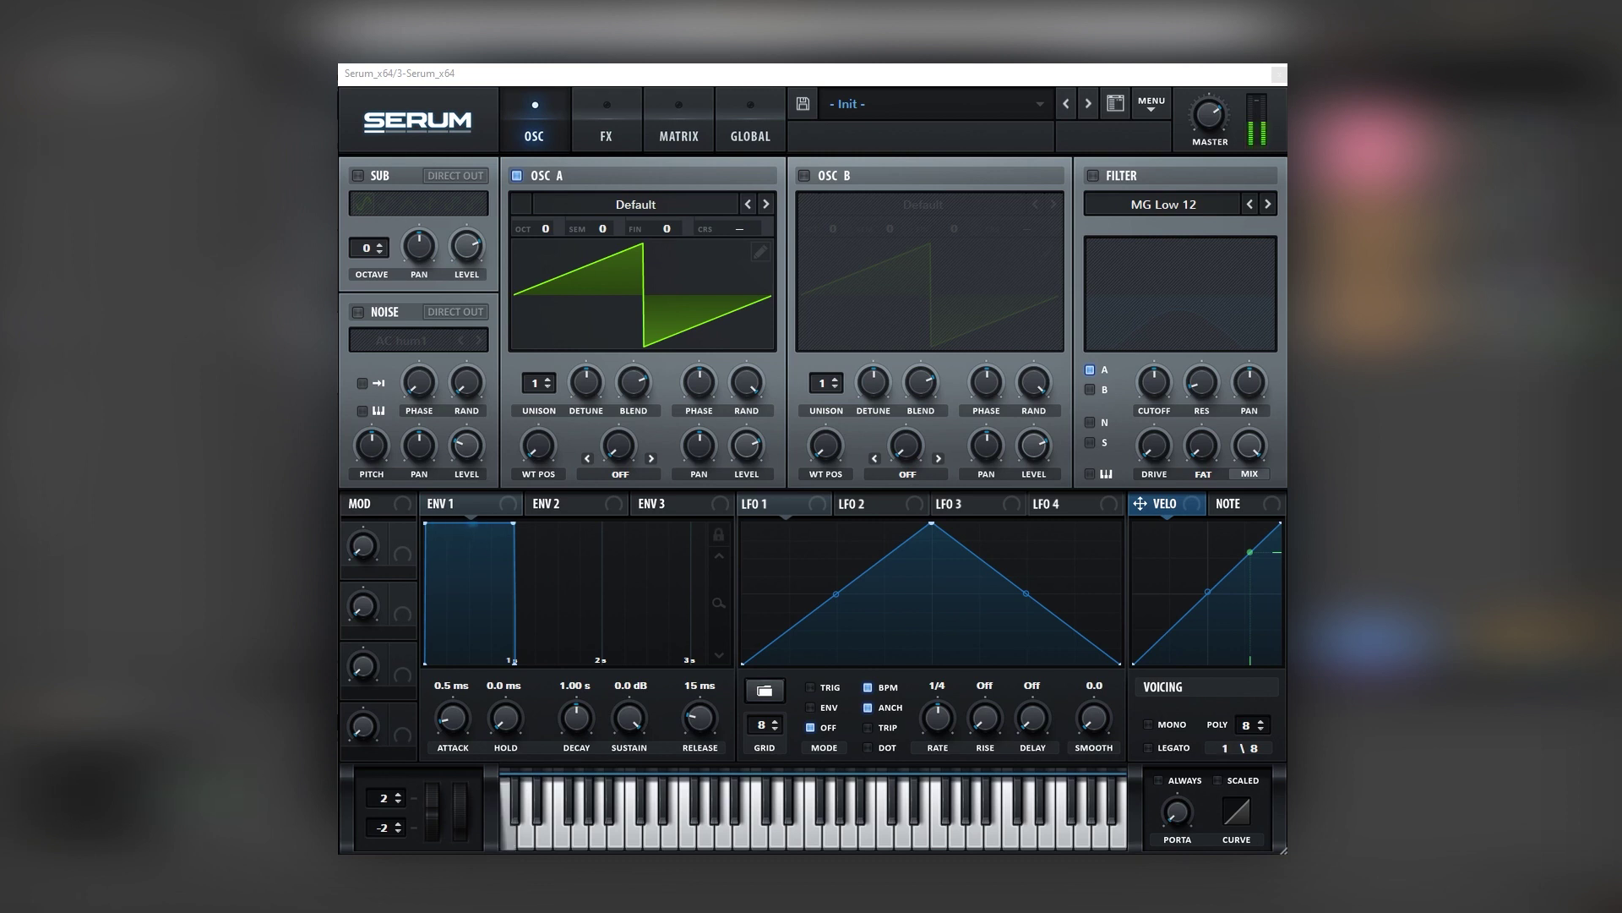
Turn on oscillator B and fine-tune it to +25 cents
{"action": "left_click", "coordinate": [804, 175]}
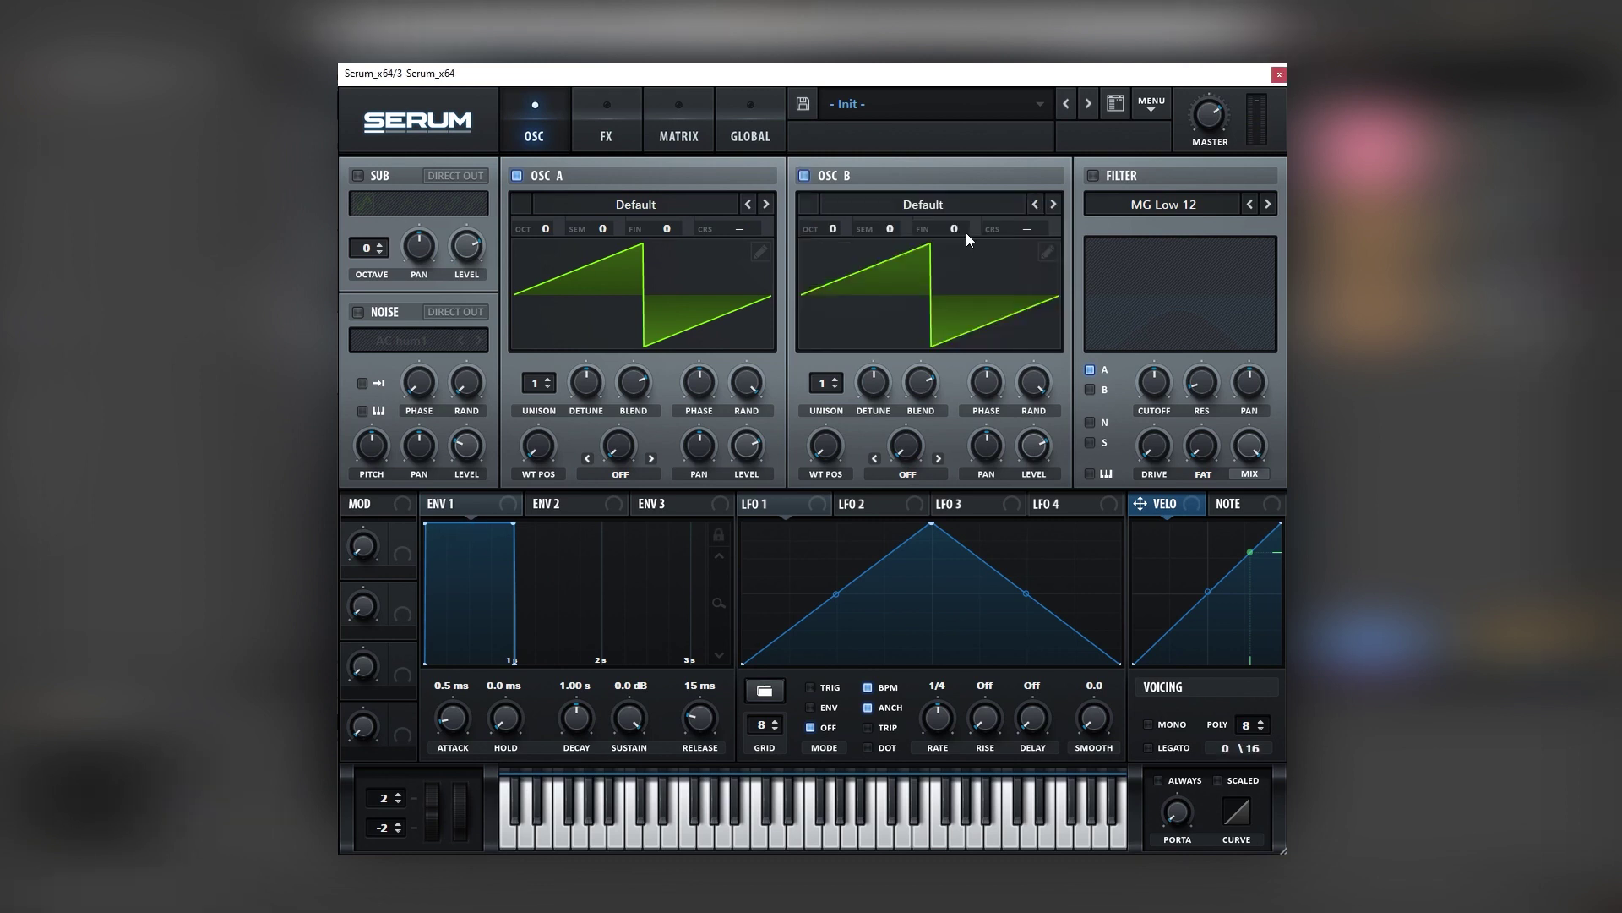
{"action": "scroll", "coordinate": [965, 232], "scroll_direction": "down", "scroll_amount": 1}
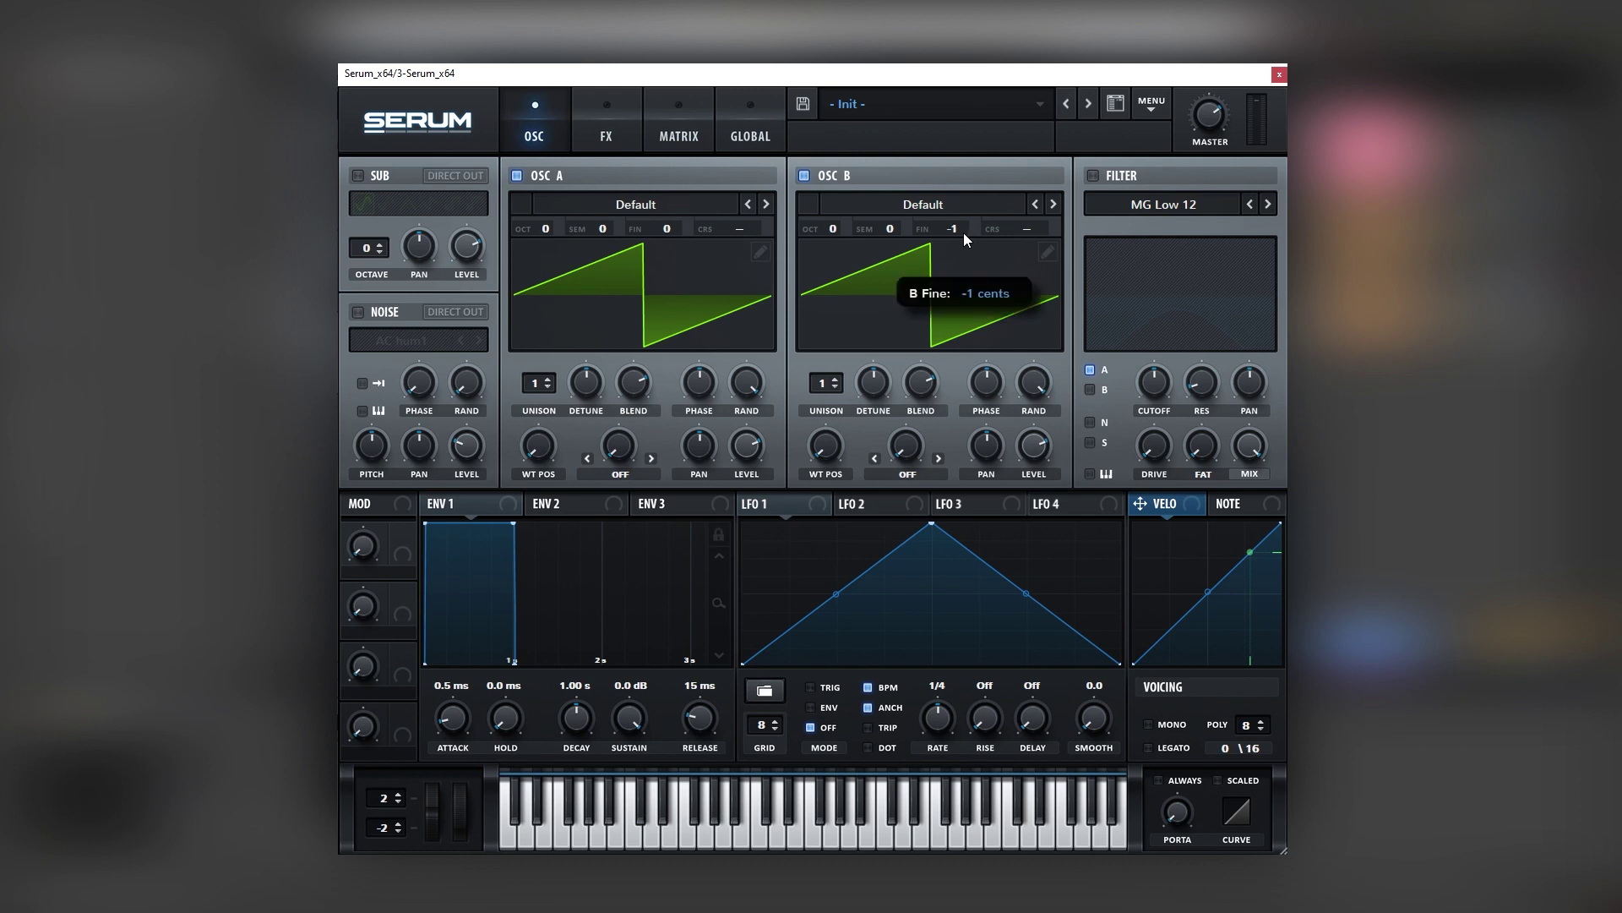
{"action": "left_click_drag", "start_coordinate": [965, 230], "coordinate": [972, 213]}
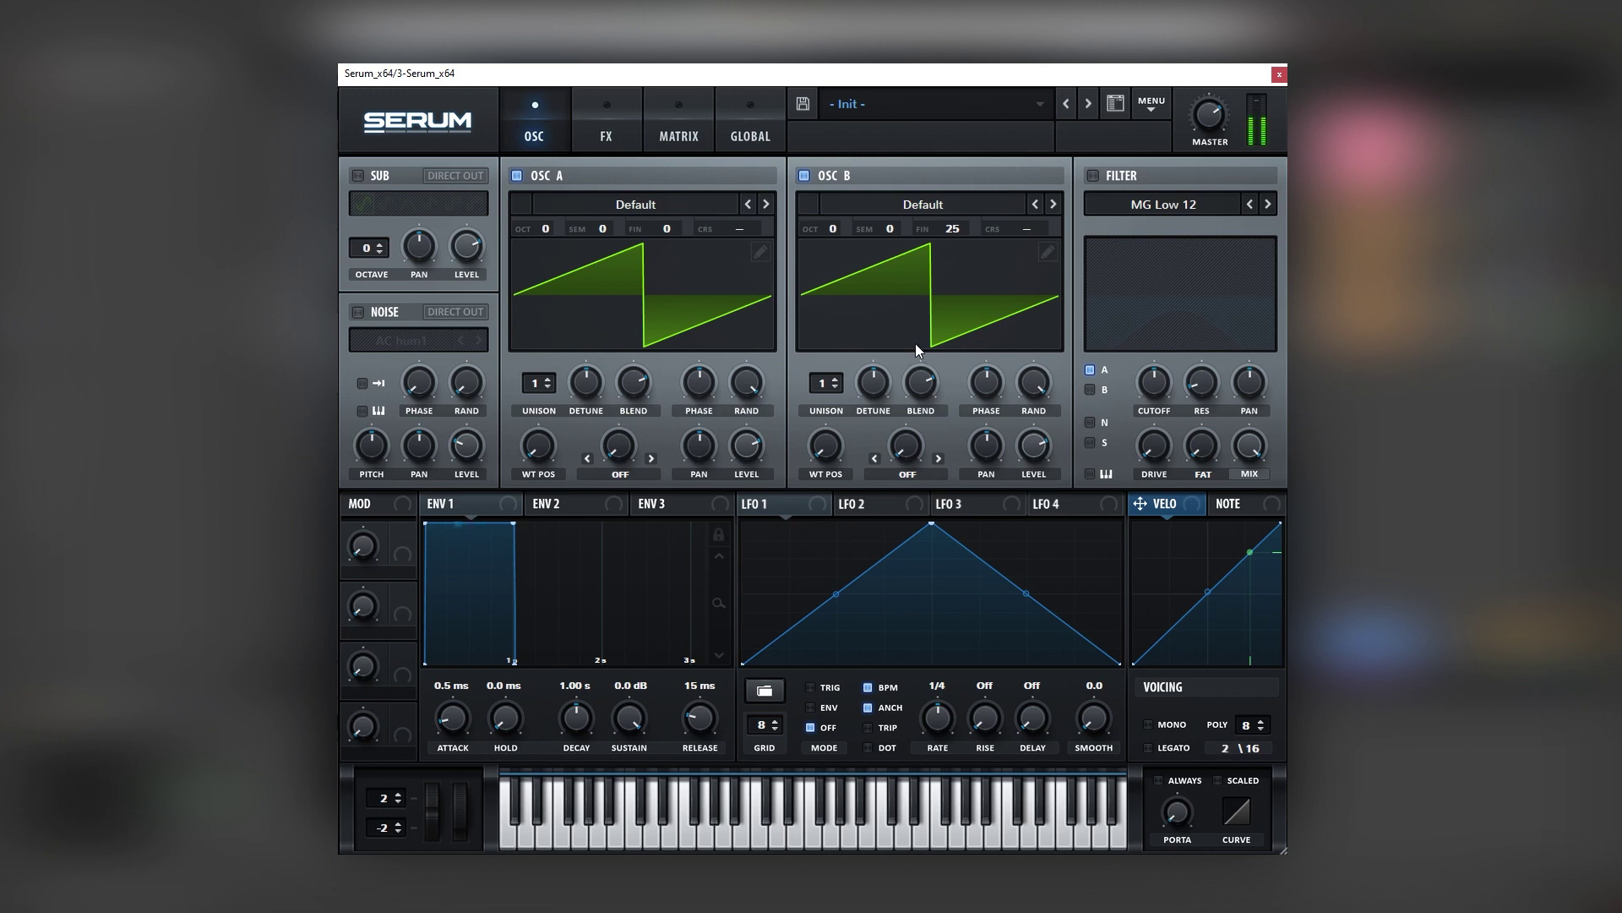
Turn on the sub and noise oscillators and lower the noise level
{"action": "left_click", "coordinate": [358, 176]}
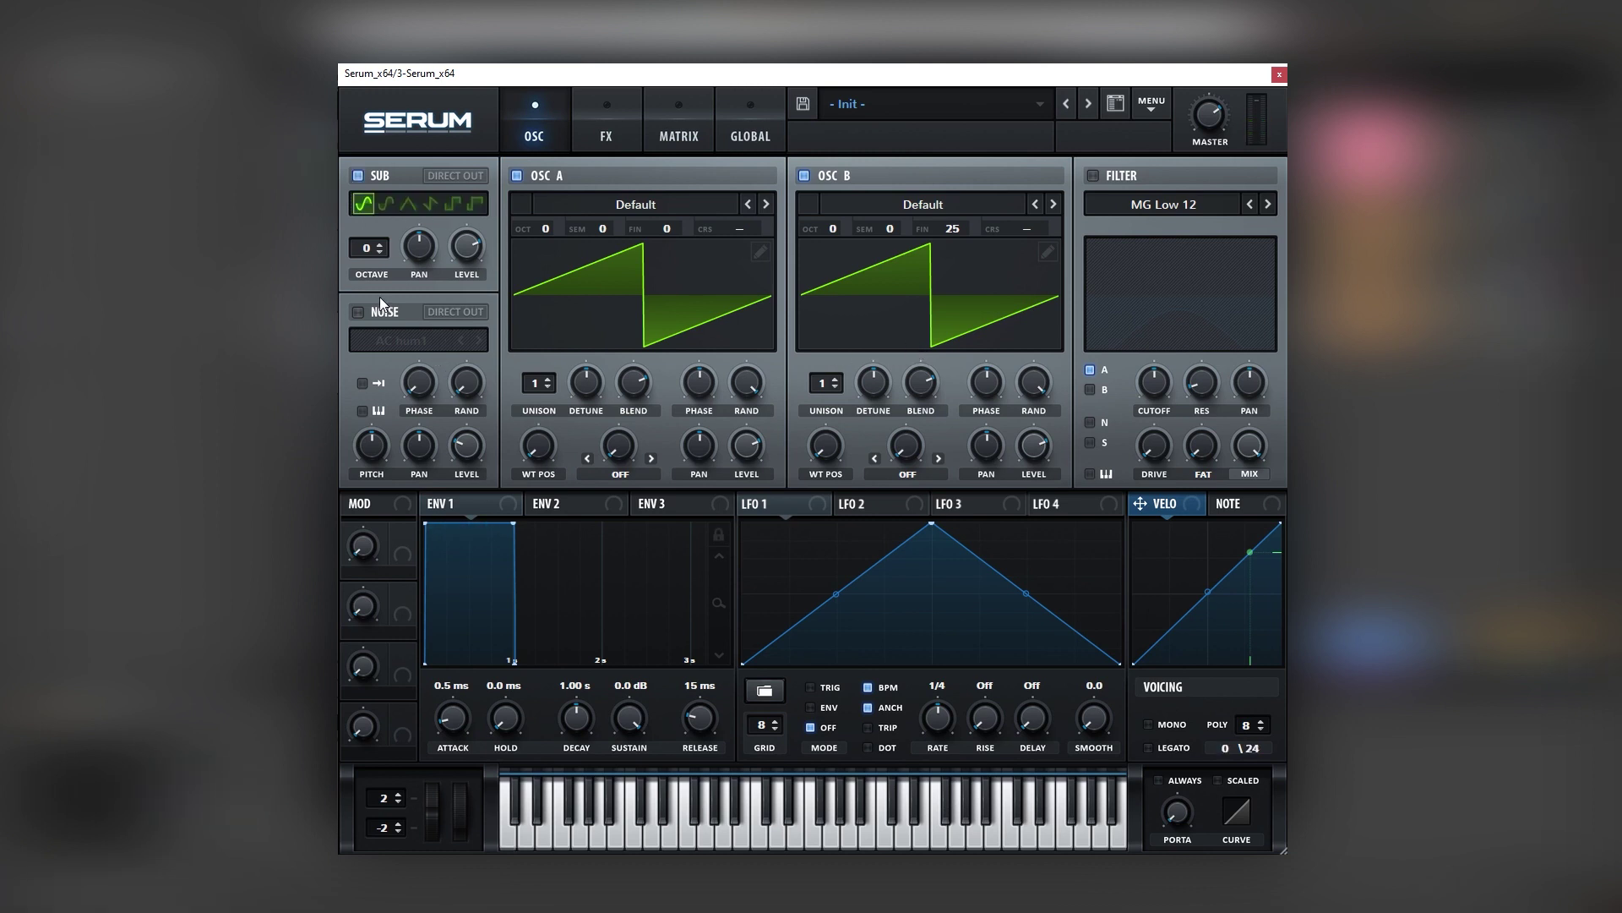
{"action": "left_click", "coordinate": [358, 311]}
{"action": "left_click_drag", "start_coordinate": [468, 436], "coordinate": [473, 444]}
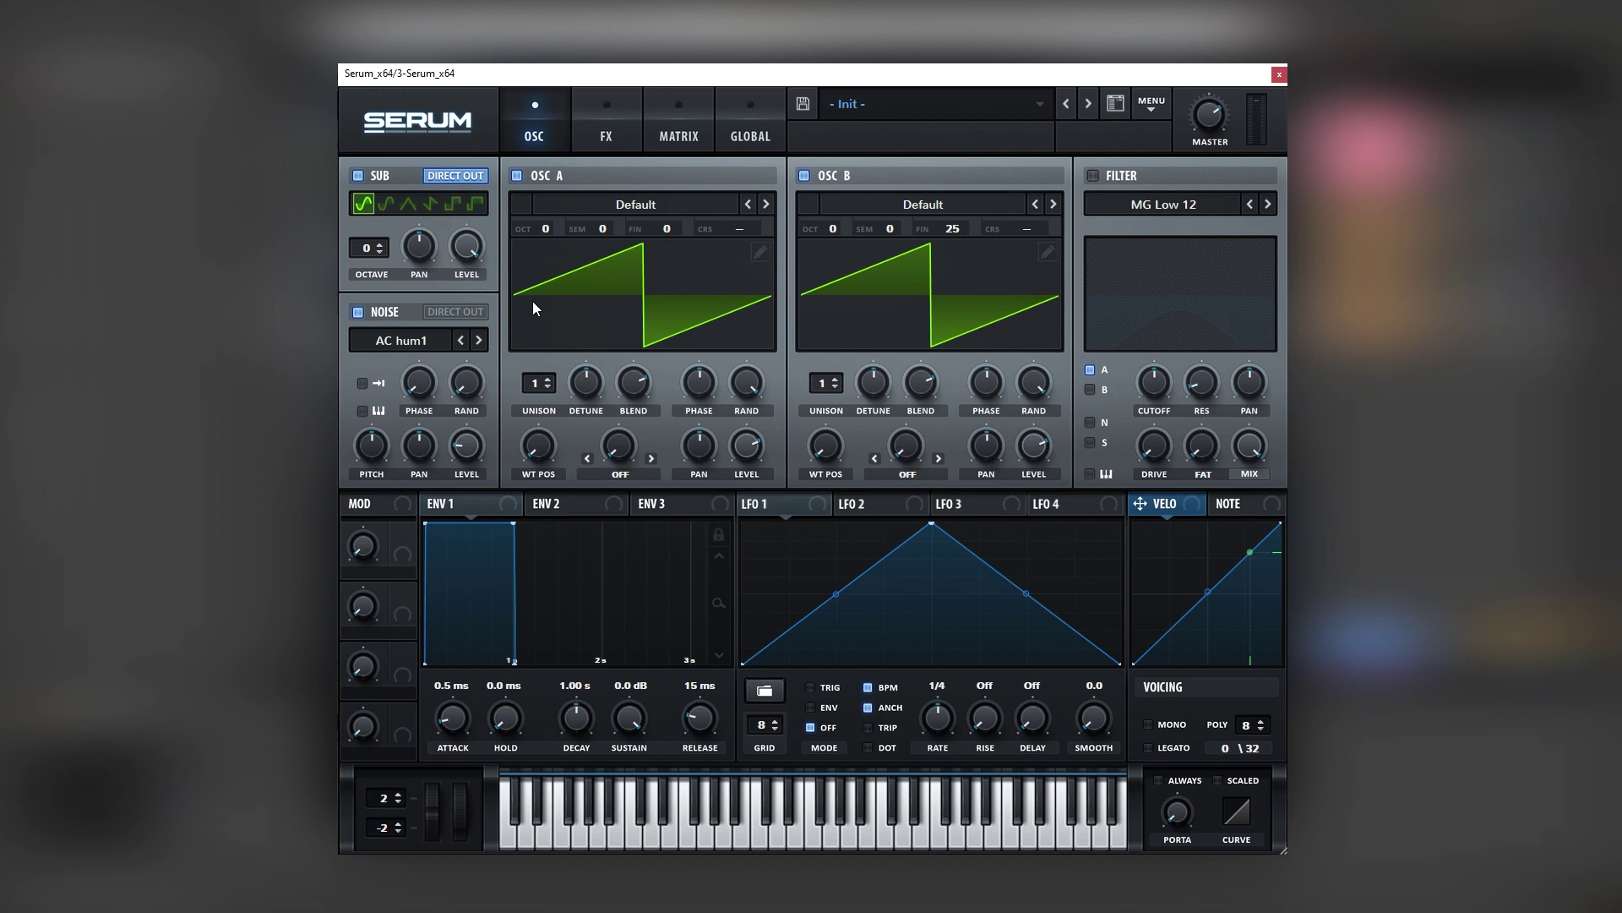
Enable a Band 24 filter for oscillators A and B at 2960 Hz, then switch sub and noise off
{"action": "left_click", "coordinate": [1132, 182]}
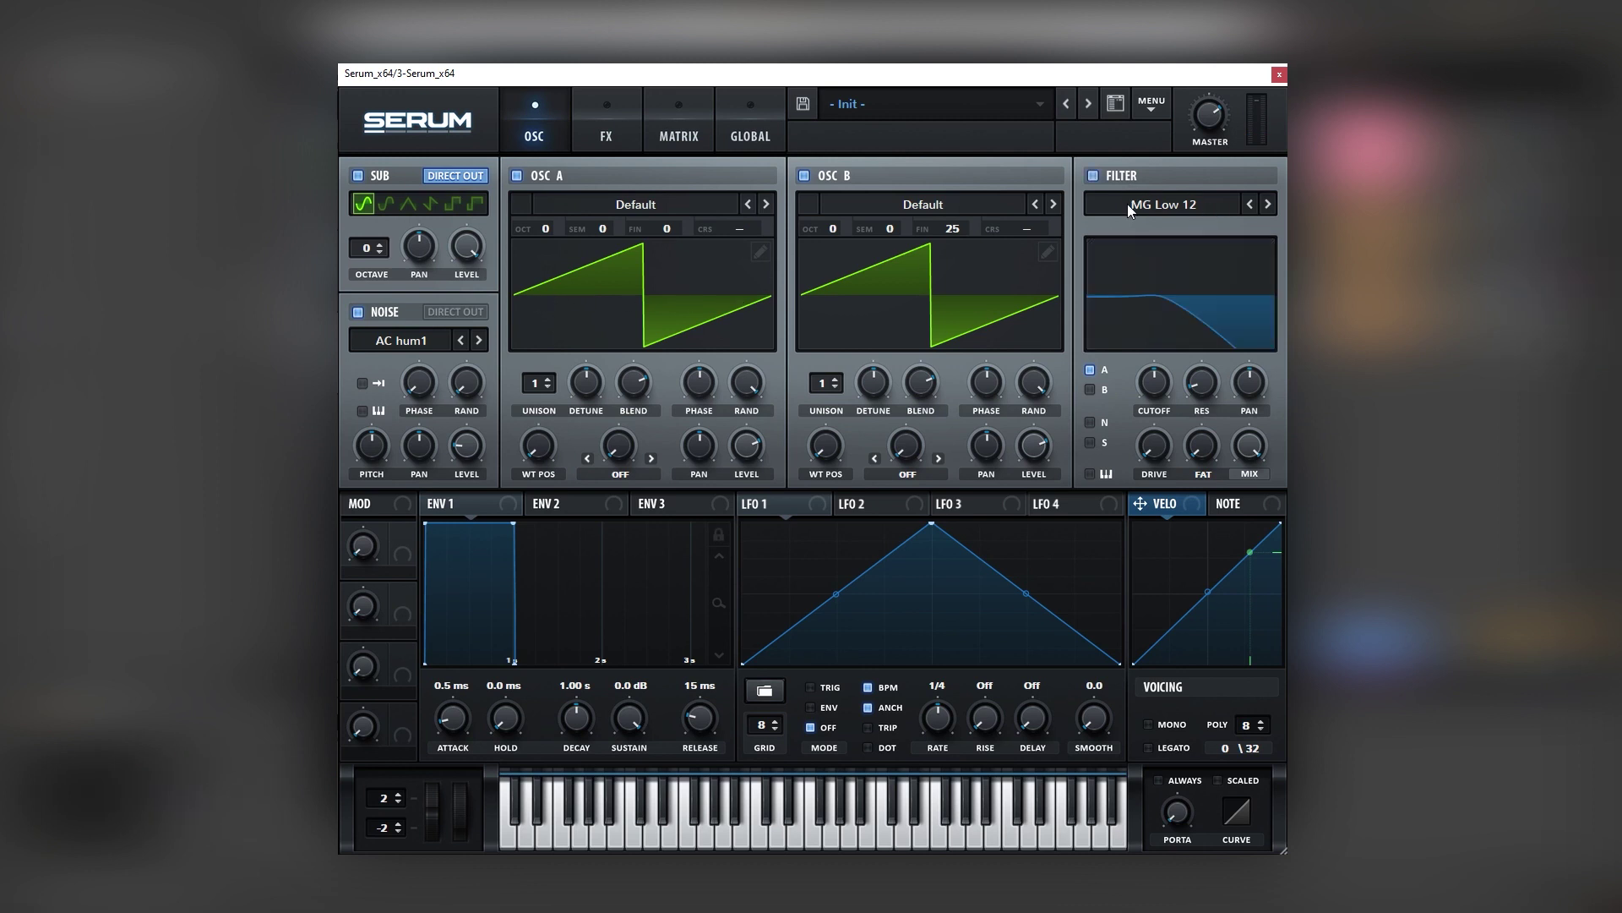
{"action": "left_click", "coordinate": [1128, 204]}
{"action": "left_click", "coordinate": [1208, 421]}
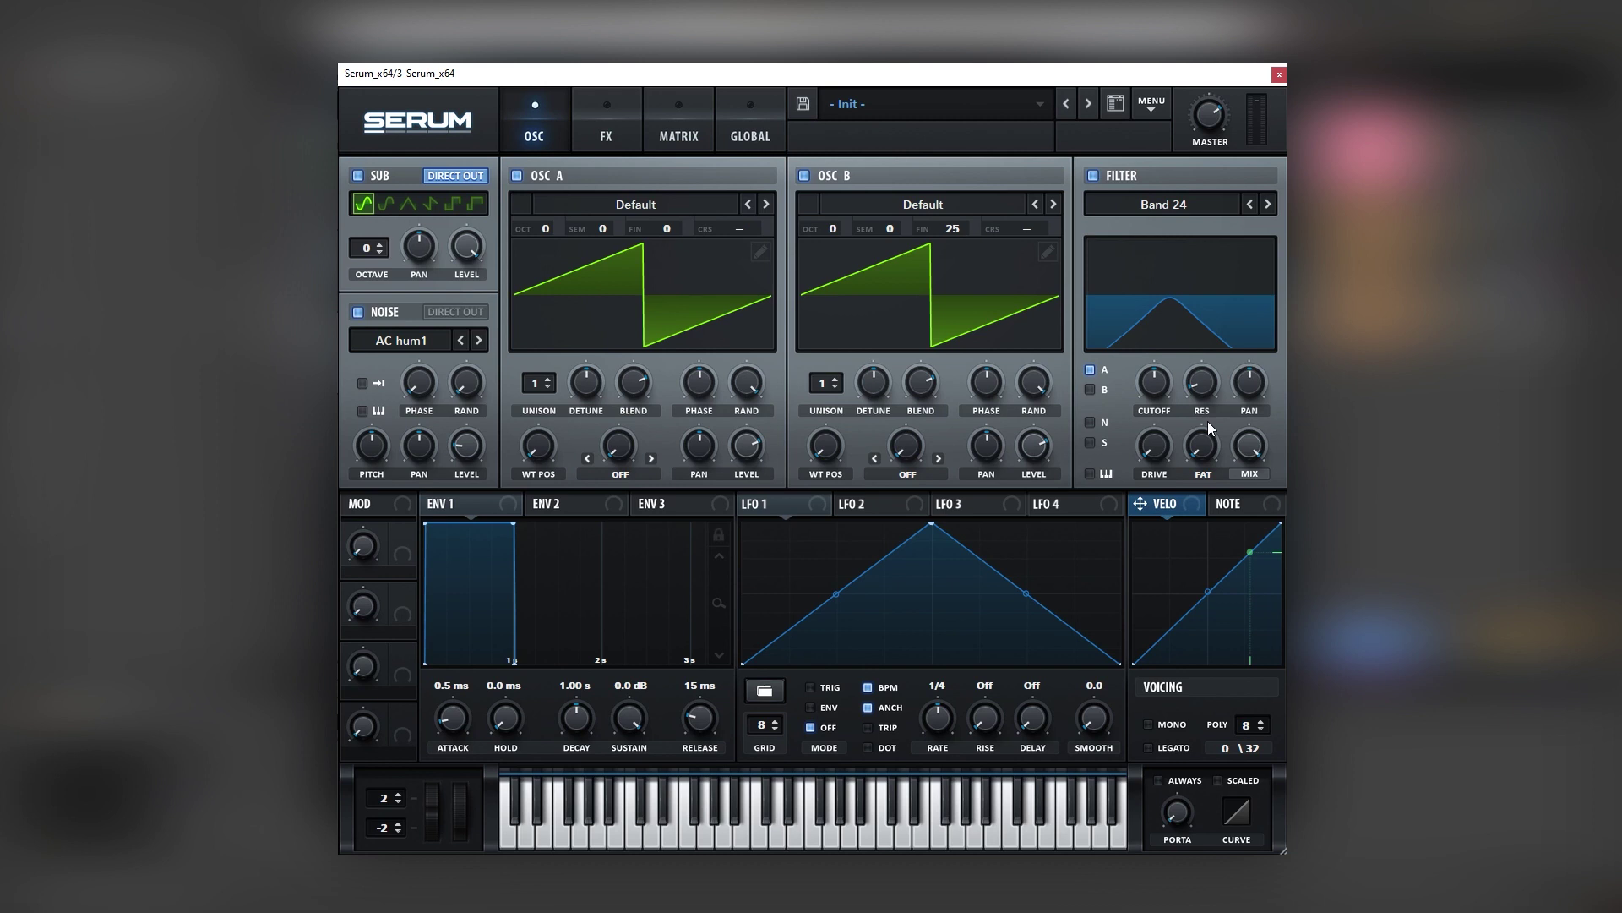
{"action": "left_click_drag", "start_coordinate": [1199, 383], "coordinate": [1209, 478]}
{"action": "left_click_drag", "start_coordinate": [1166, 361], "coordinate": [1166, 345]}
{"action": "mouse_move", "coordinate": [1093, 387]}
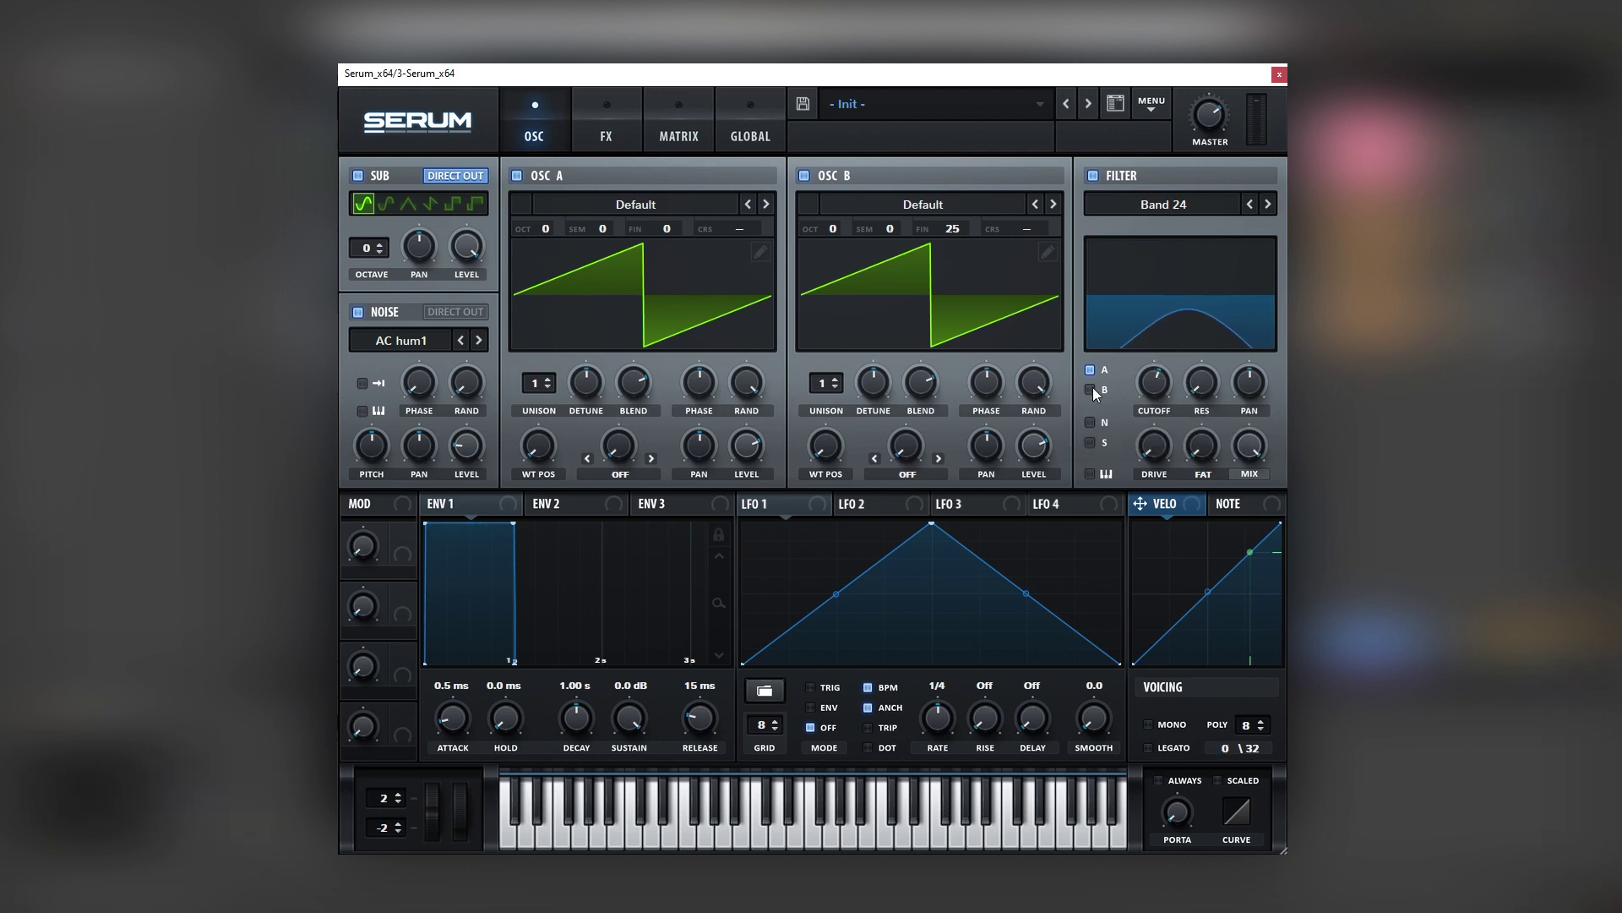
{"action": "left_click", "coordinate": [1092, 387]}
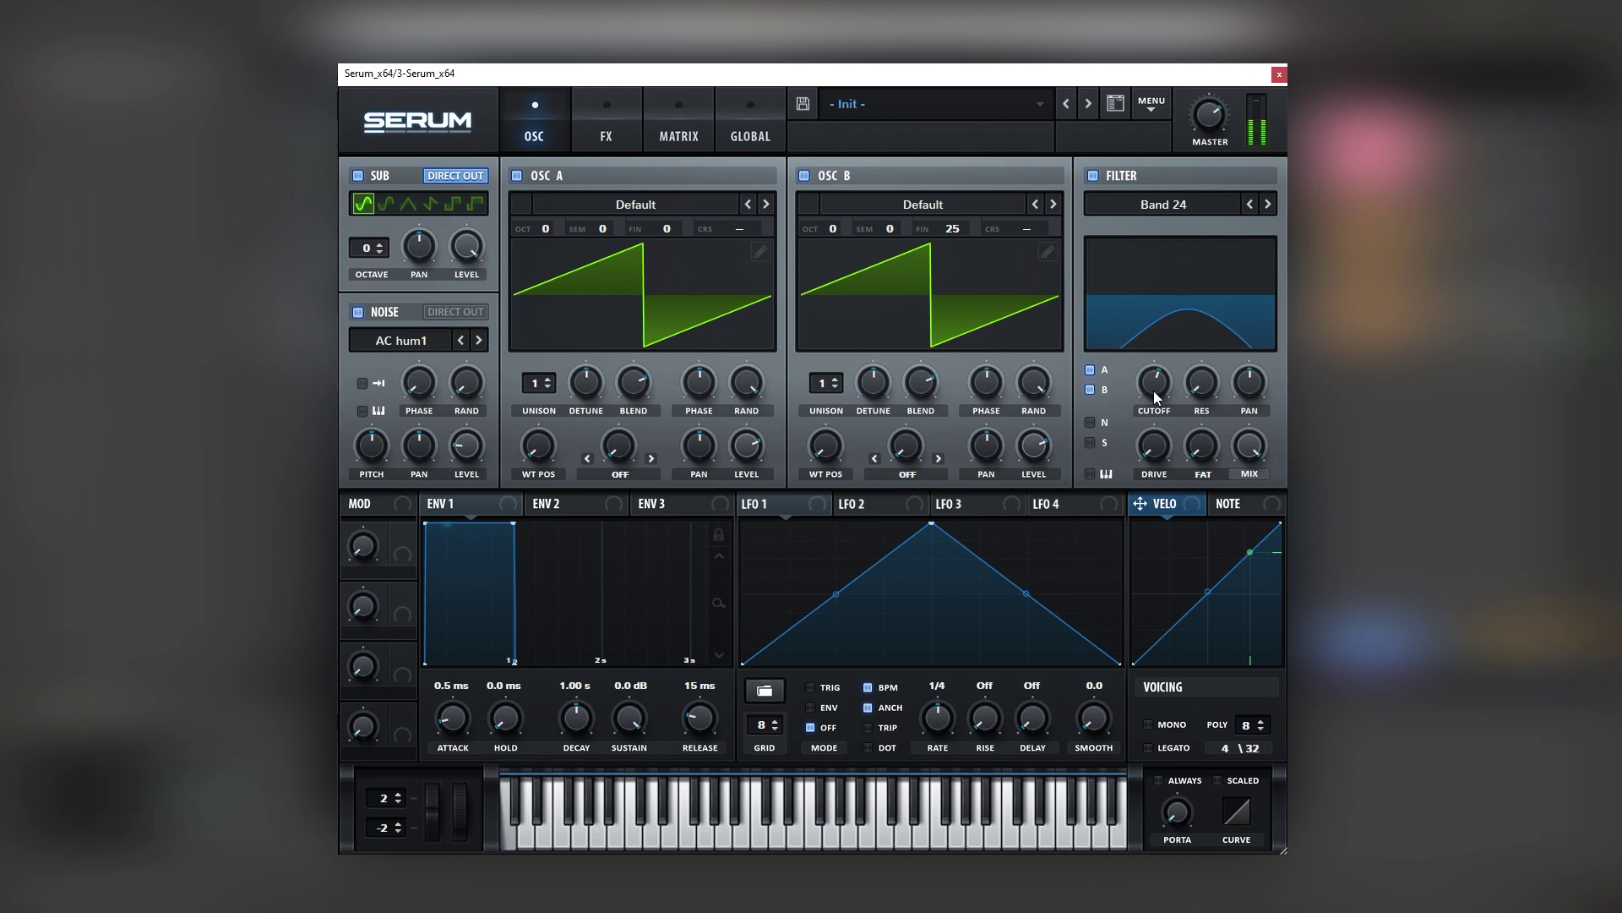
{"action": "mouse_move", "coordinate": [1155, 384]}
{"action": "left_mouse_down"}
{"action": "mouse_move", "coordinate": [1159, 365]}
{"action": "mouse_move", "coordinate": [1152, 394]}
{"action": "left_mouse_up"}
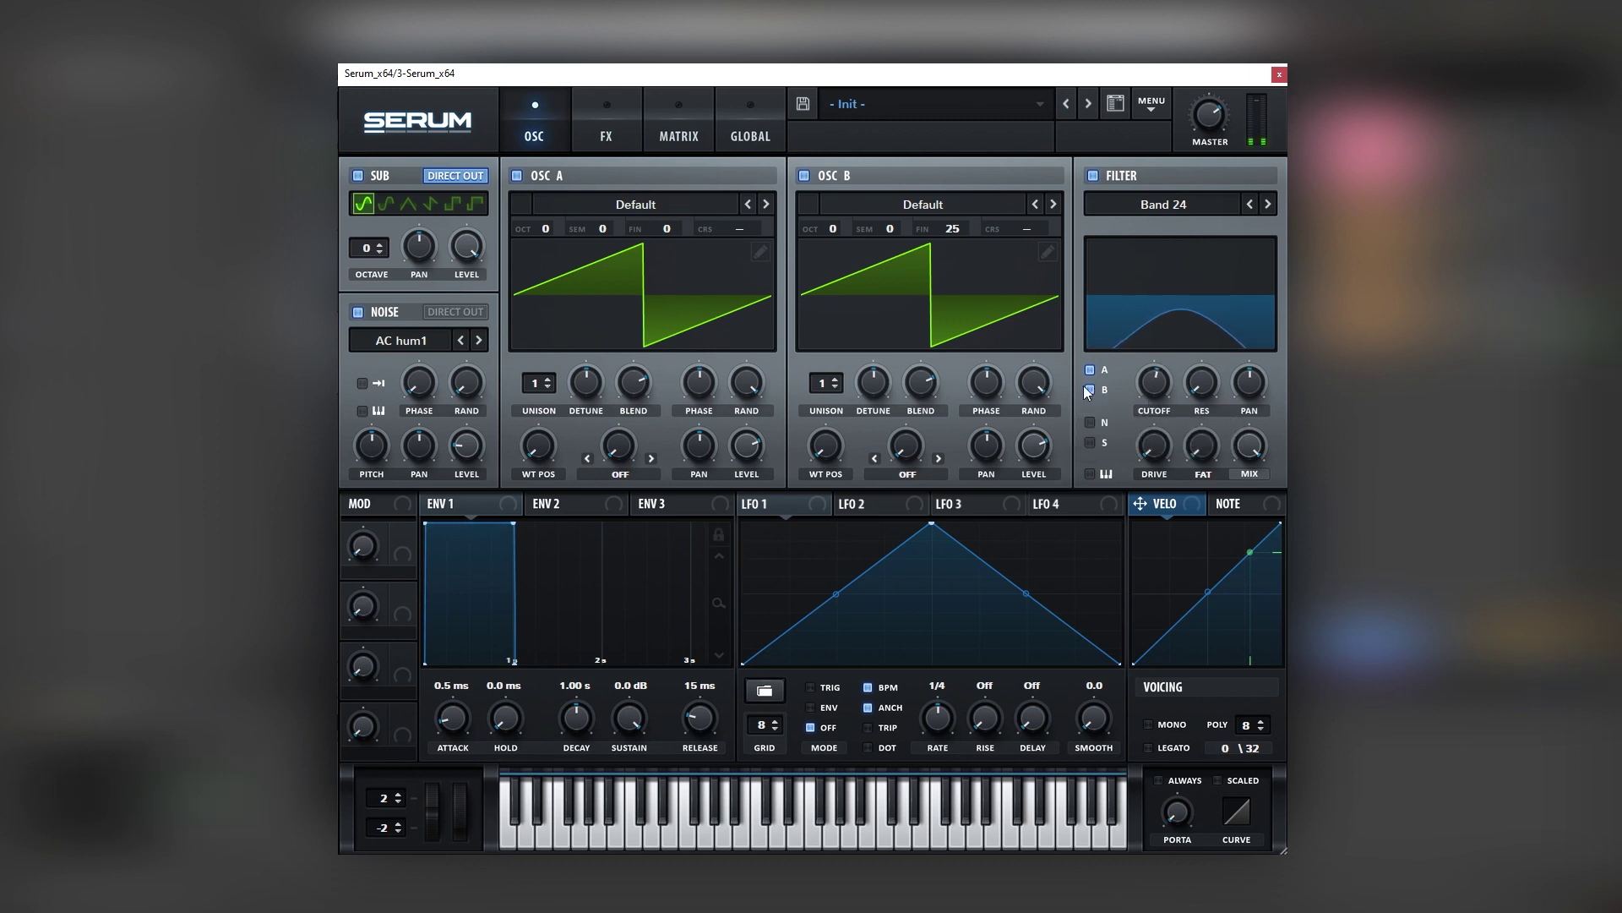
{"action": "left_click", "coordinate": [358, 176]}
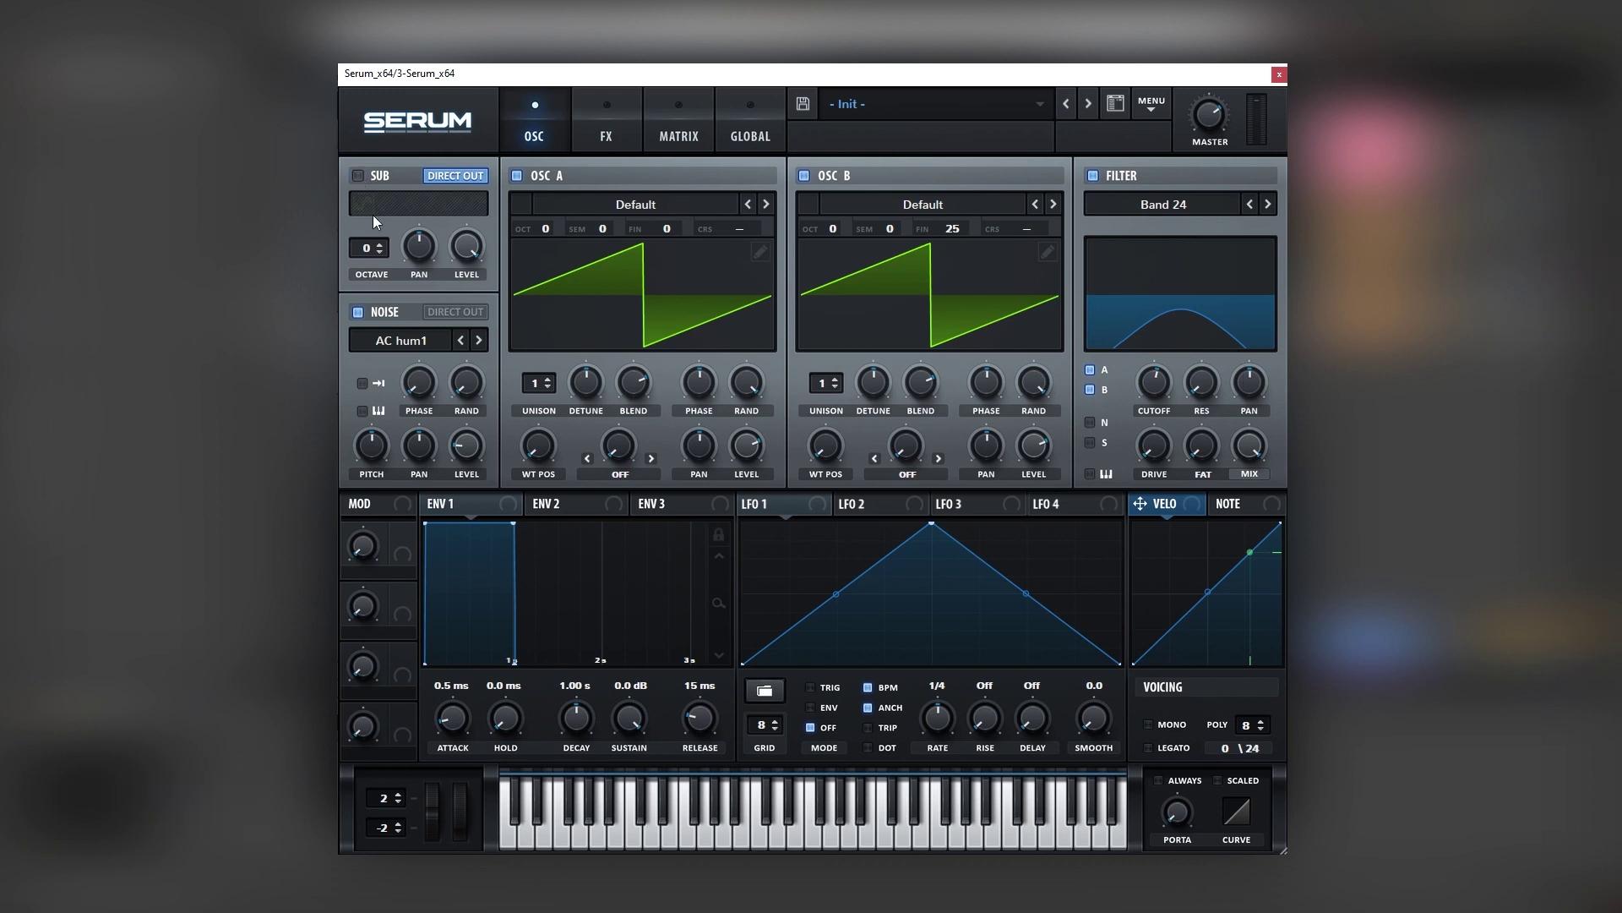
{"action": "left_click", "coordinate": [358, 312]}
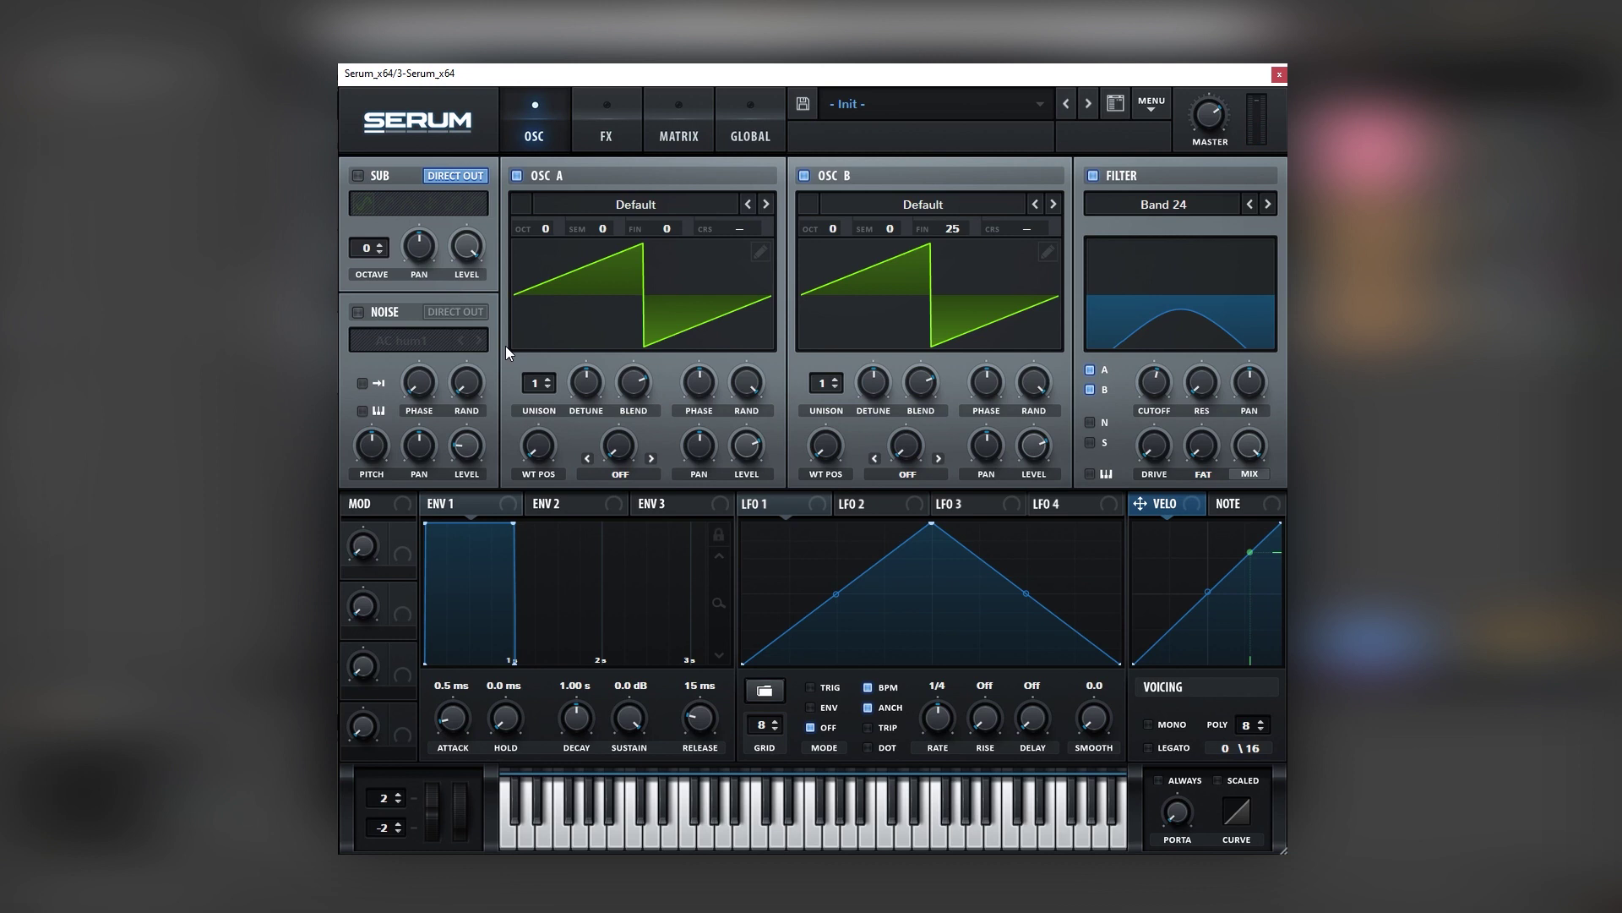
Re-enable sub and noise, and add Distortion with Drive at 96%
{"action": "left_click", "coordinate": [376, 176]}
{"action": "left_click", "coordinate": [381, 314]}
{"action": "left_click", "coordinate": [606, 134]}
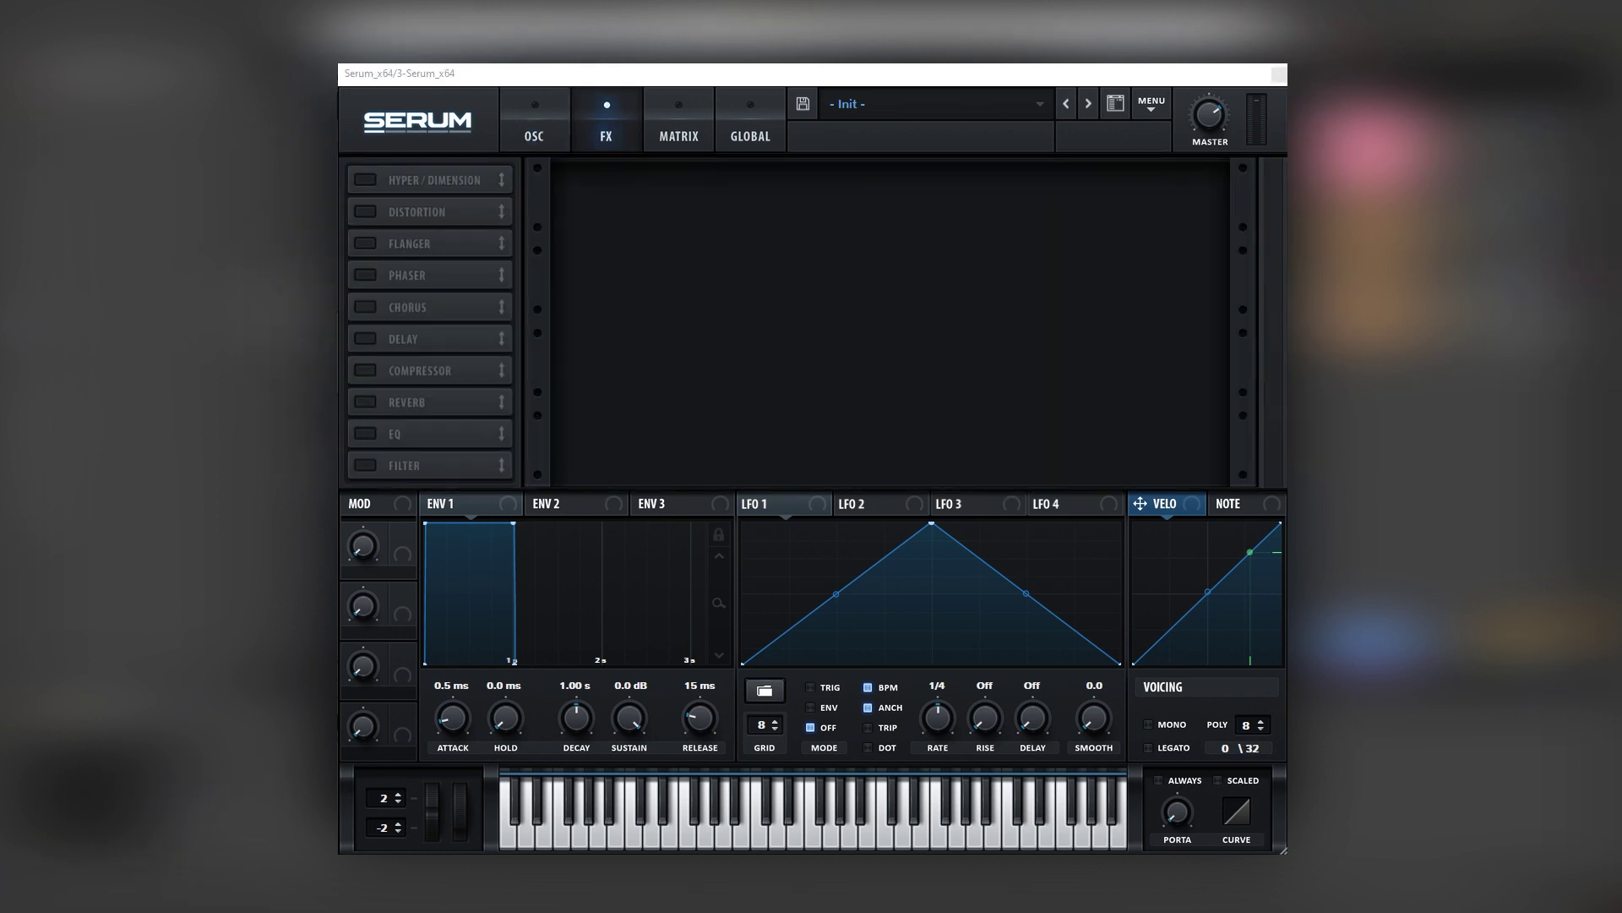
{"action": "left_click", "coordinate": [365, 212]}
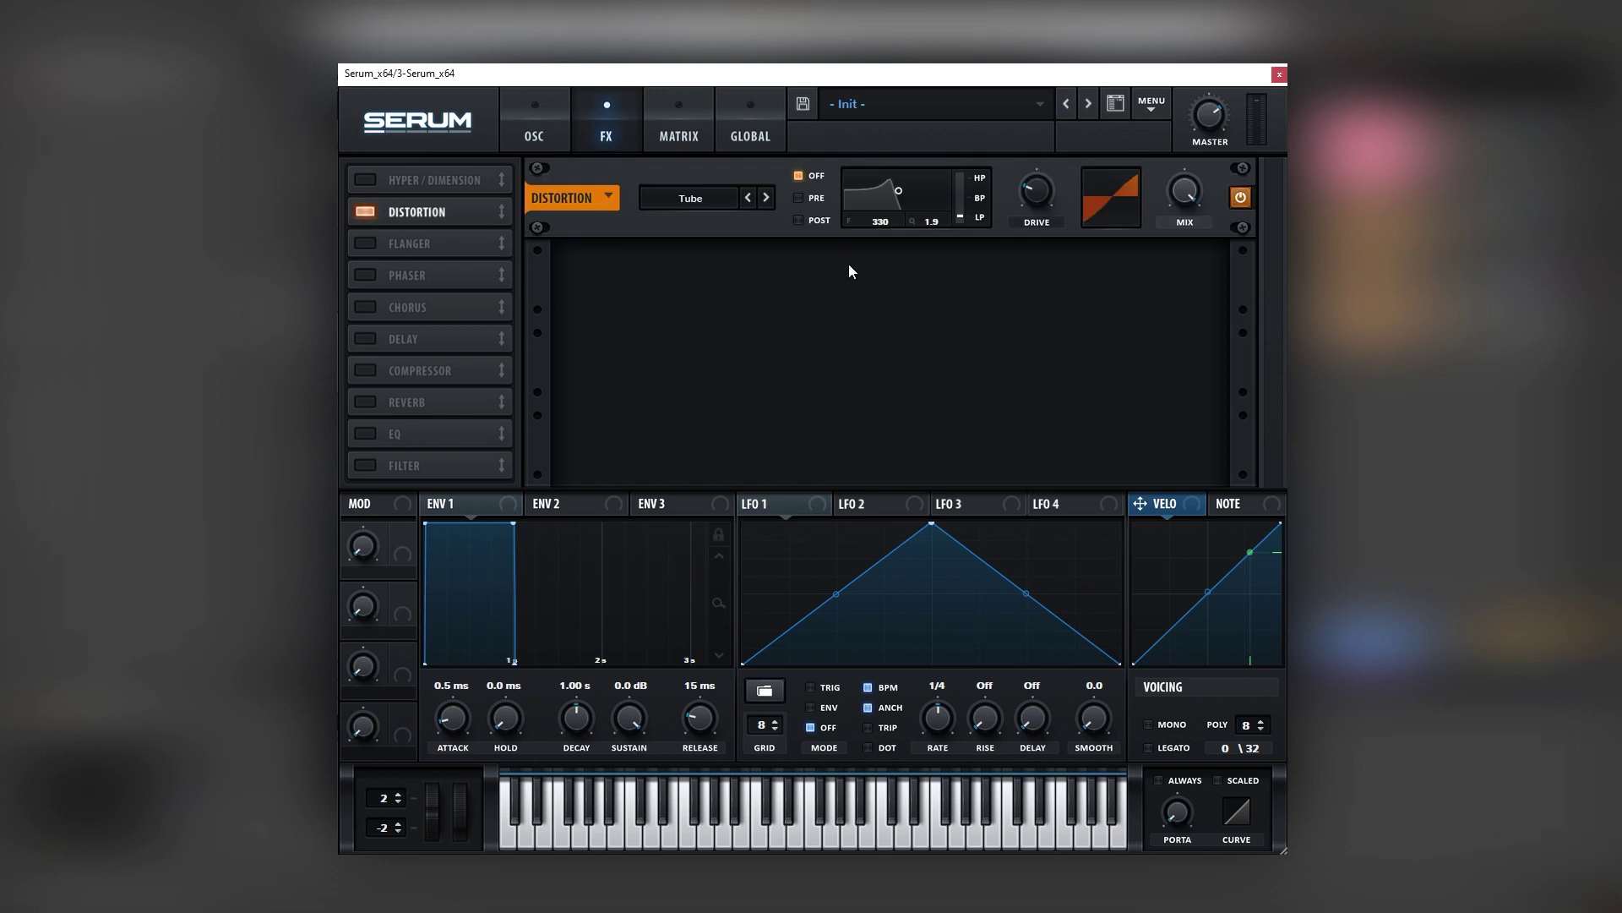
{"action": "left_click_drag", "start_coordinate": [1036, 193], "coordinate": [1095, 94]}
Add Hyper/Dimension, Chorus and Reverb with raised mix and 2.2 s decay, then return to oscillators
{"action": "left_click", "coordinate": [365, 183]}
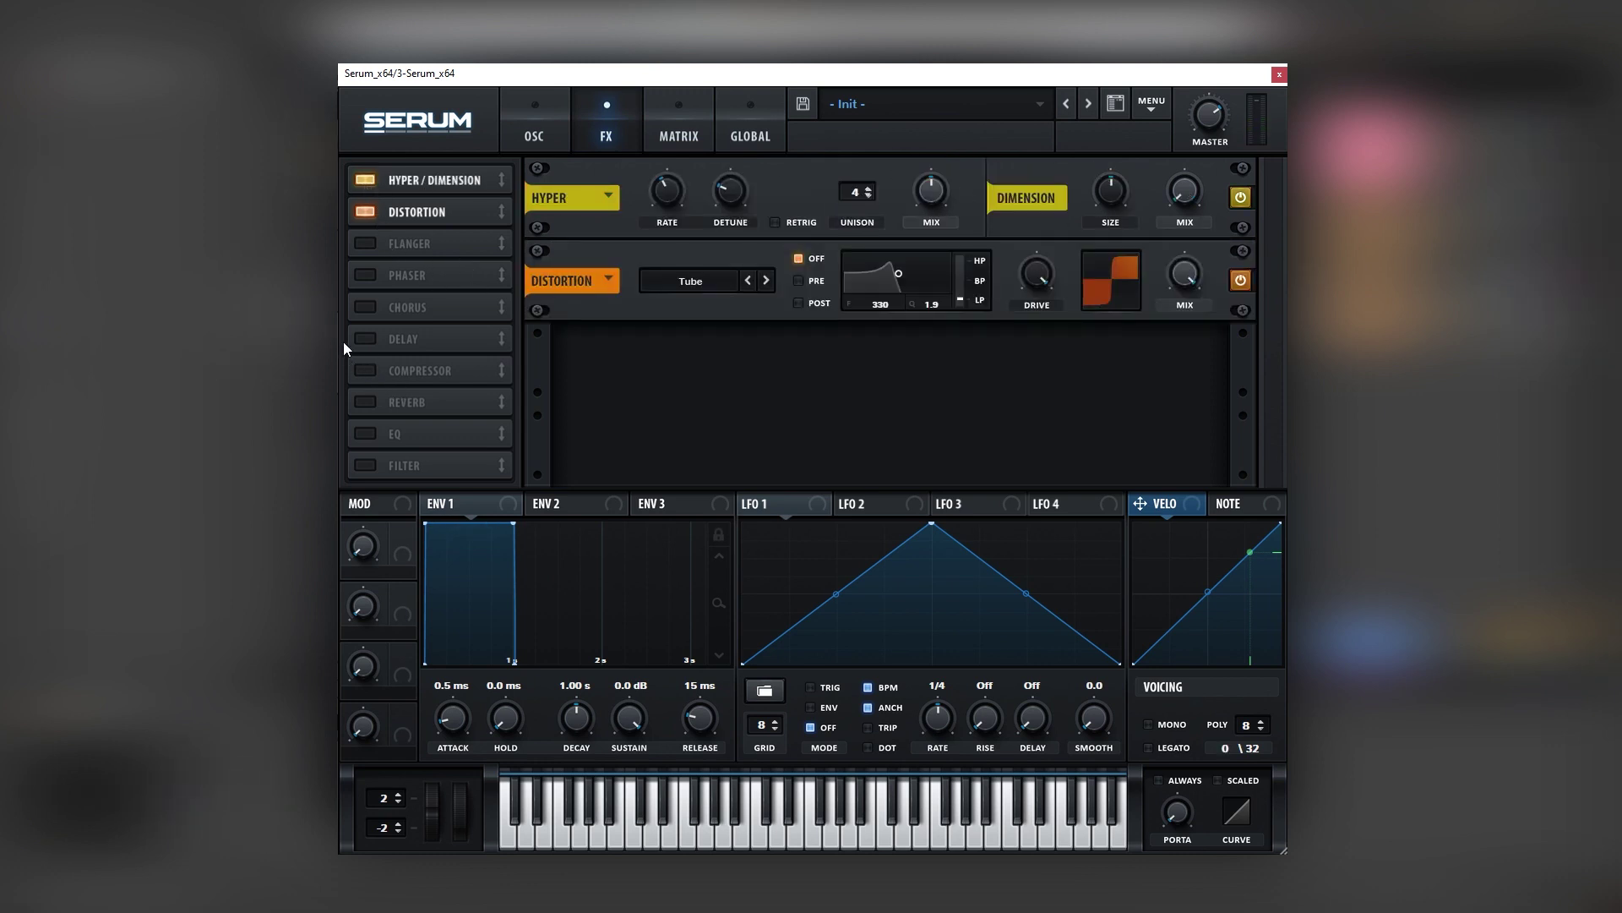
{"action": "left_click", "coordinate": [366, 306]}
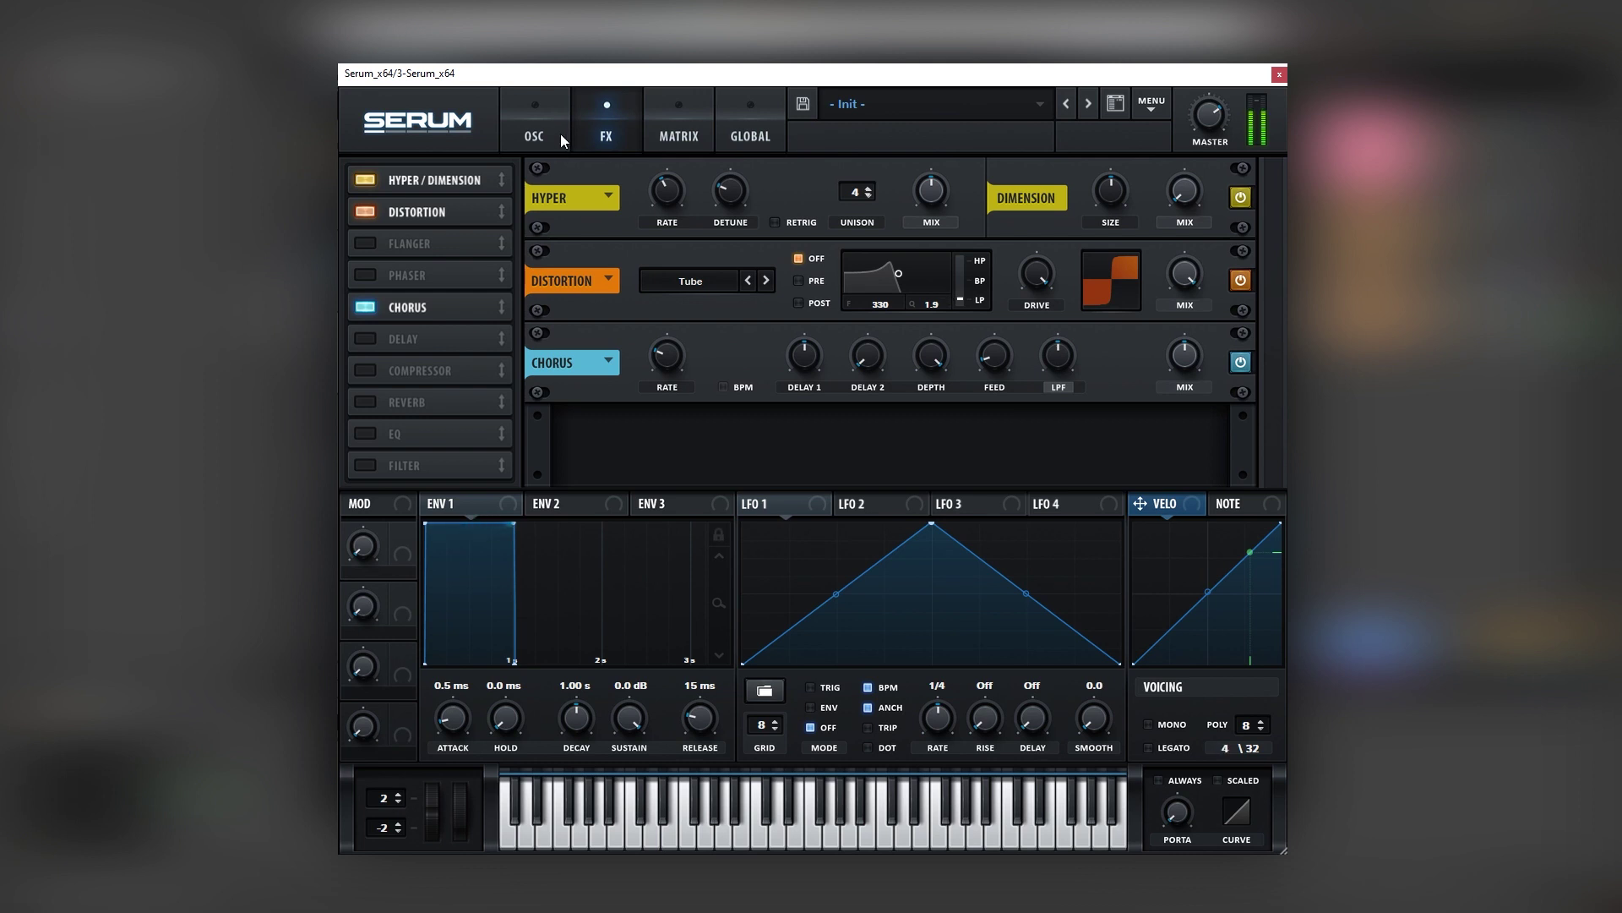
{"action": "left_click", "coordinate": [366, 401]}
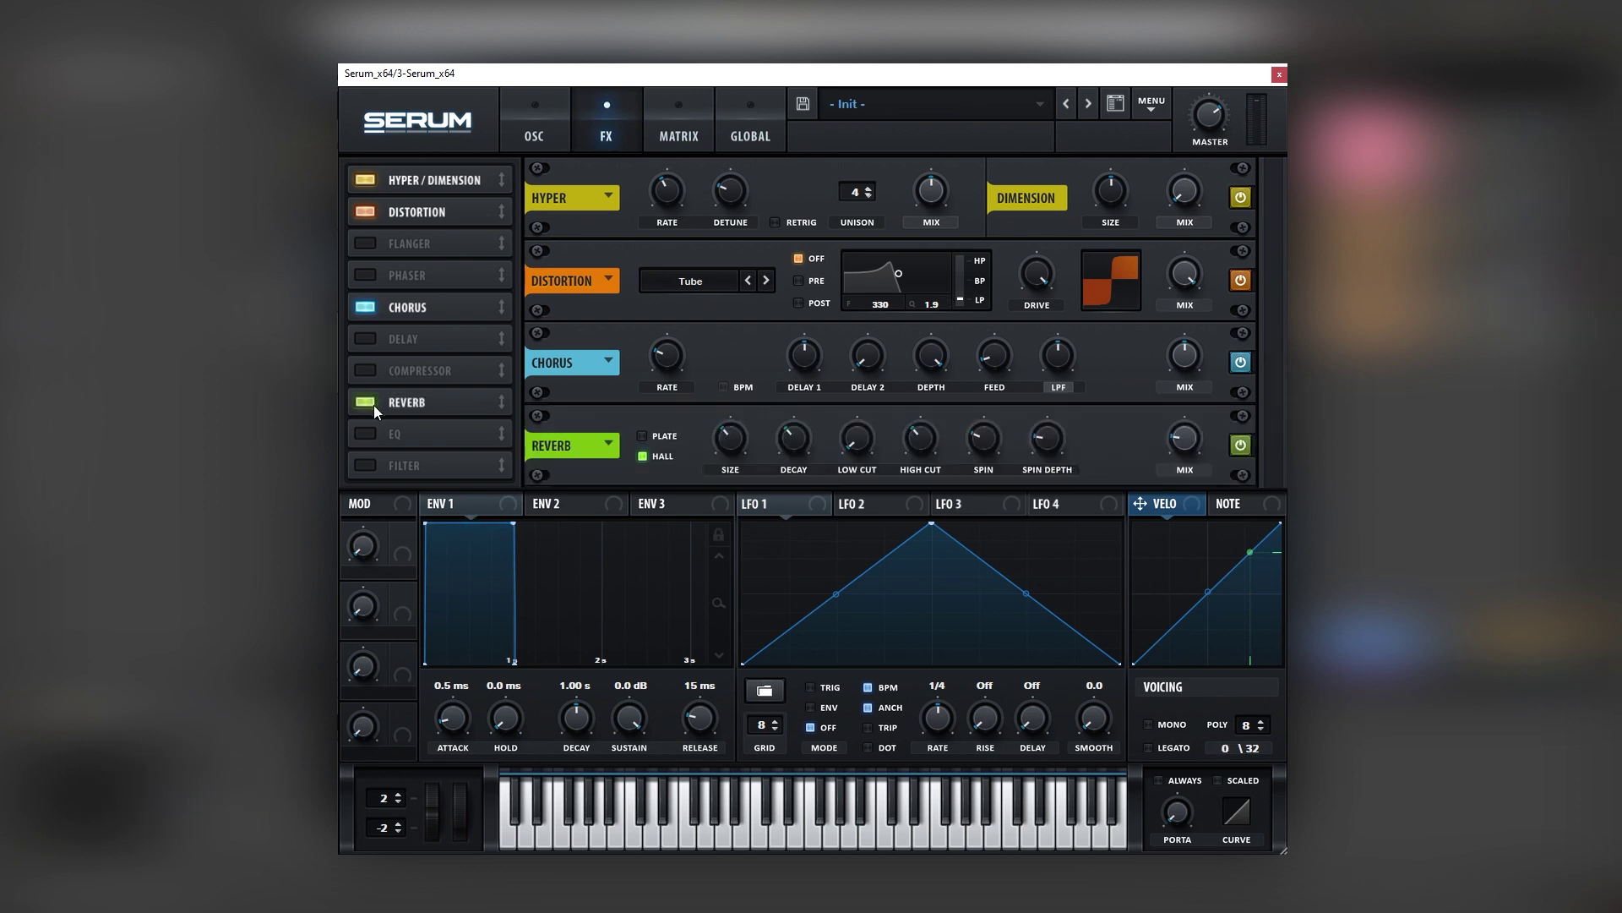
{"action": "left_click_drag", "start_coordinate": [1184, 420], "coordinate": [1190, 404]}
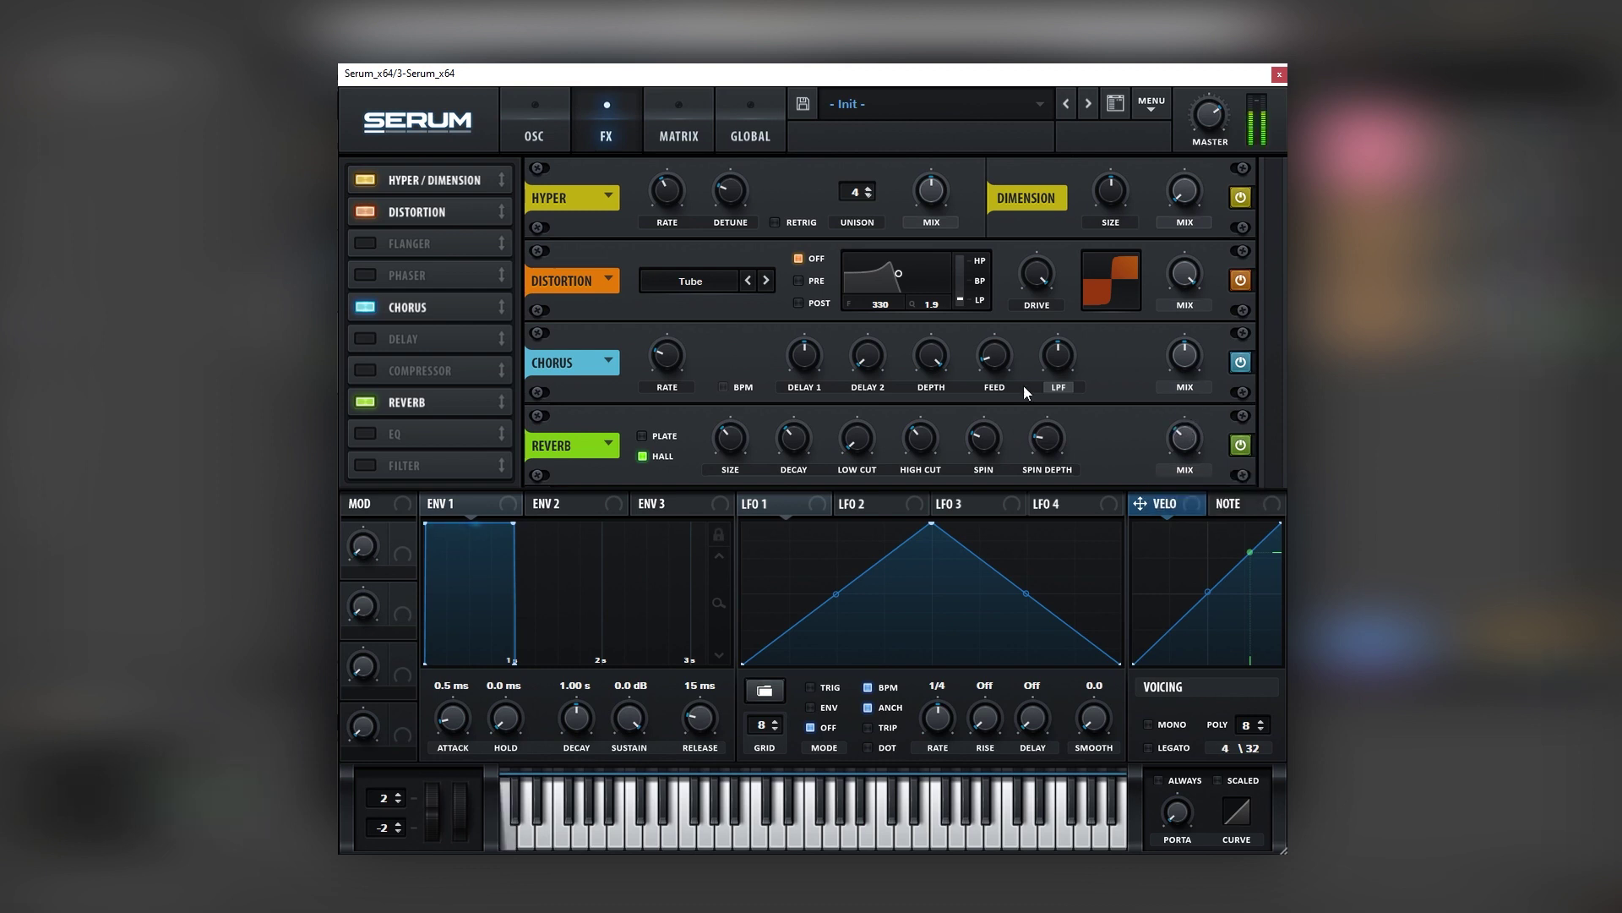
{"action": "left_click_drag", "start_coordinate": [793, 437], "coordinate": [782, 478]}
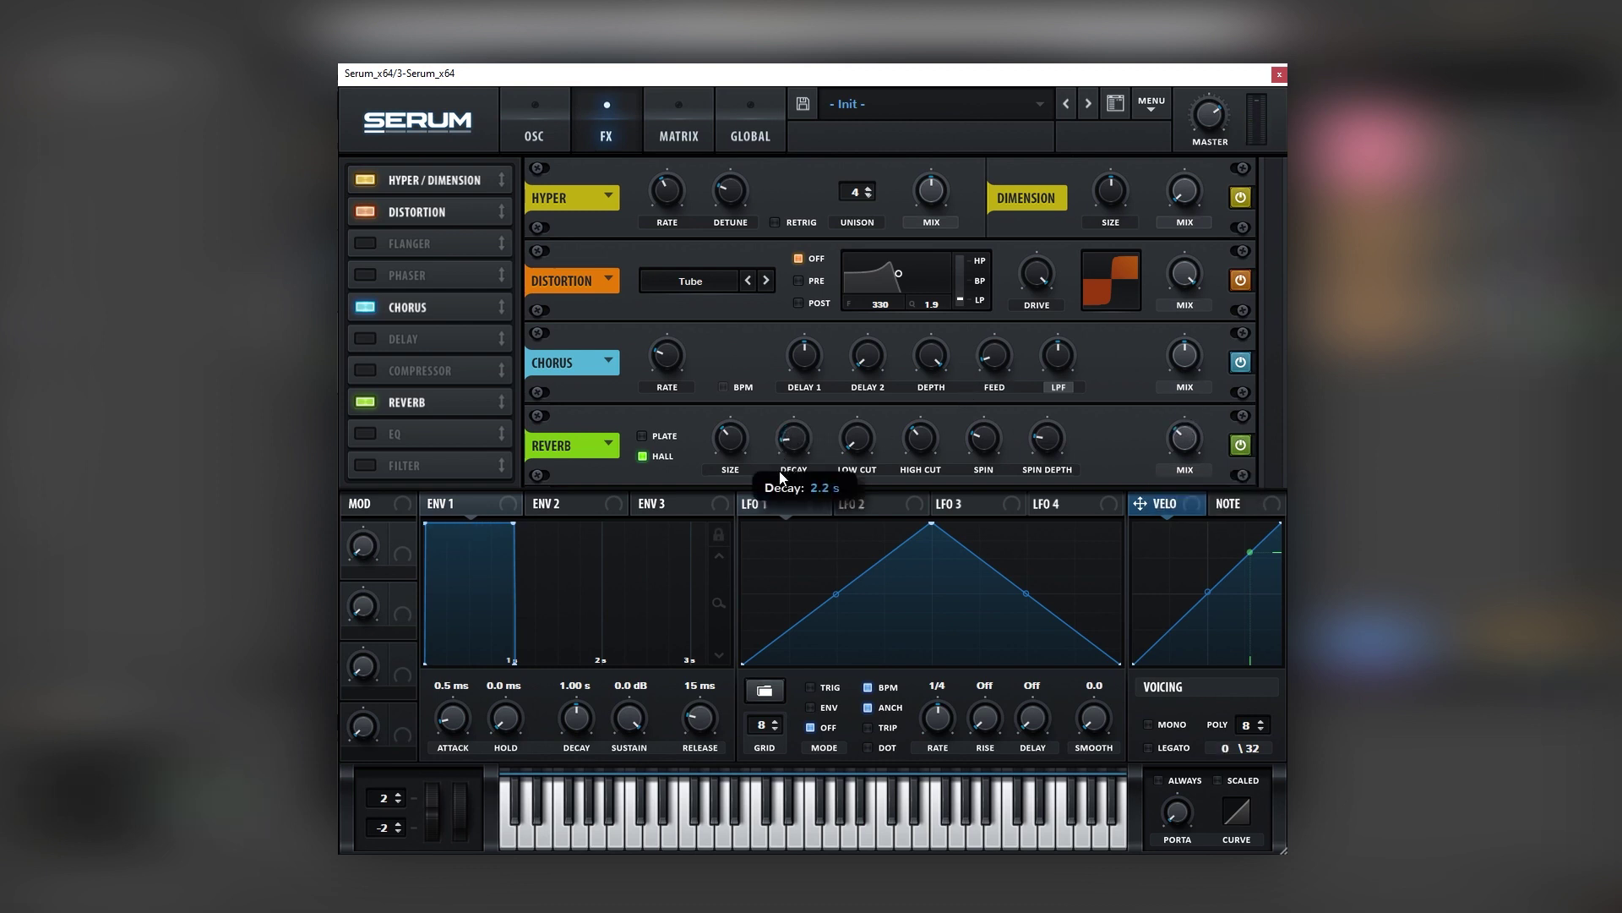
{"action": "left_click", "coordinate": [541, 134]}
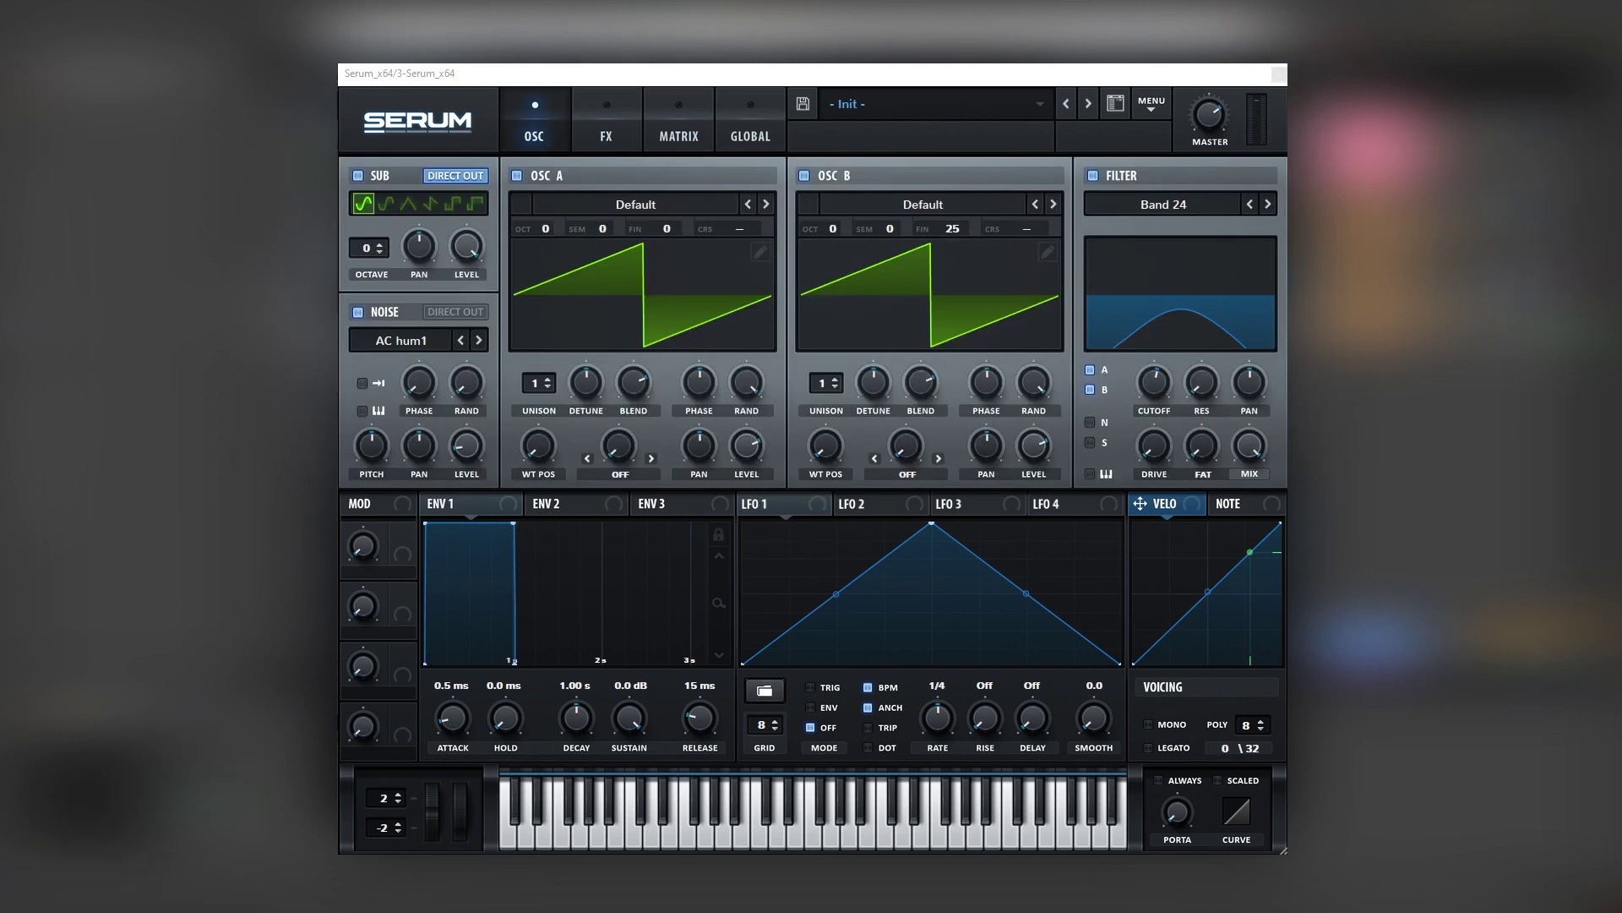
{"action": "left_click", "coordinate": [462, 455]}
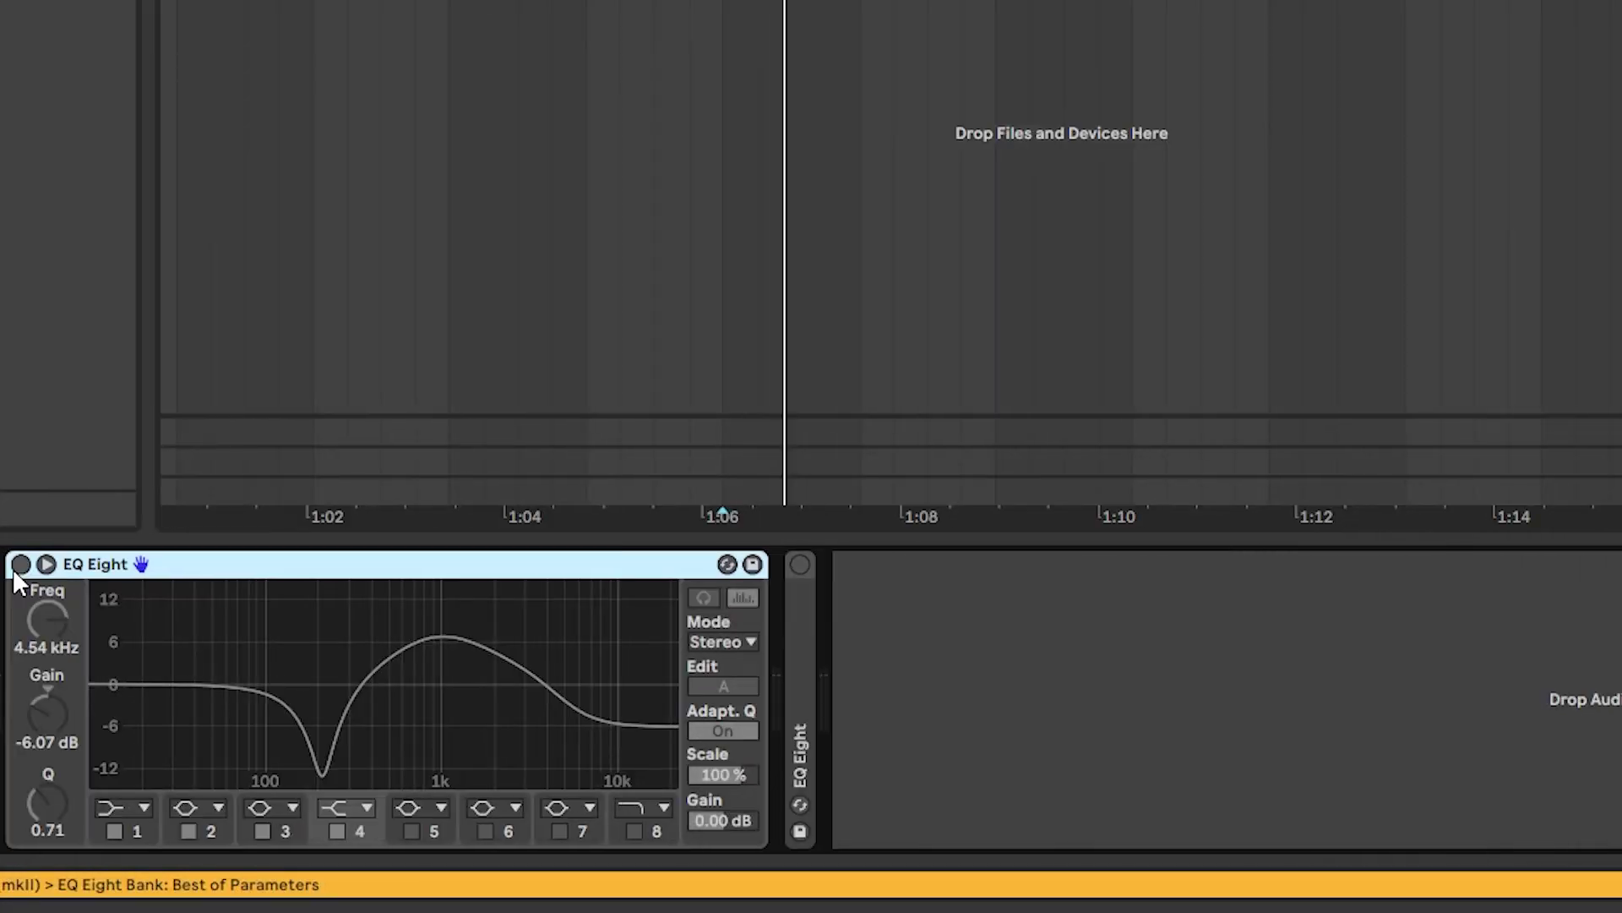
A/B the first EQ Eight and boost its band 2 to 1000 Hz at +9.55 dB
{"action": "left_click", "coordinate": [324, 776]}
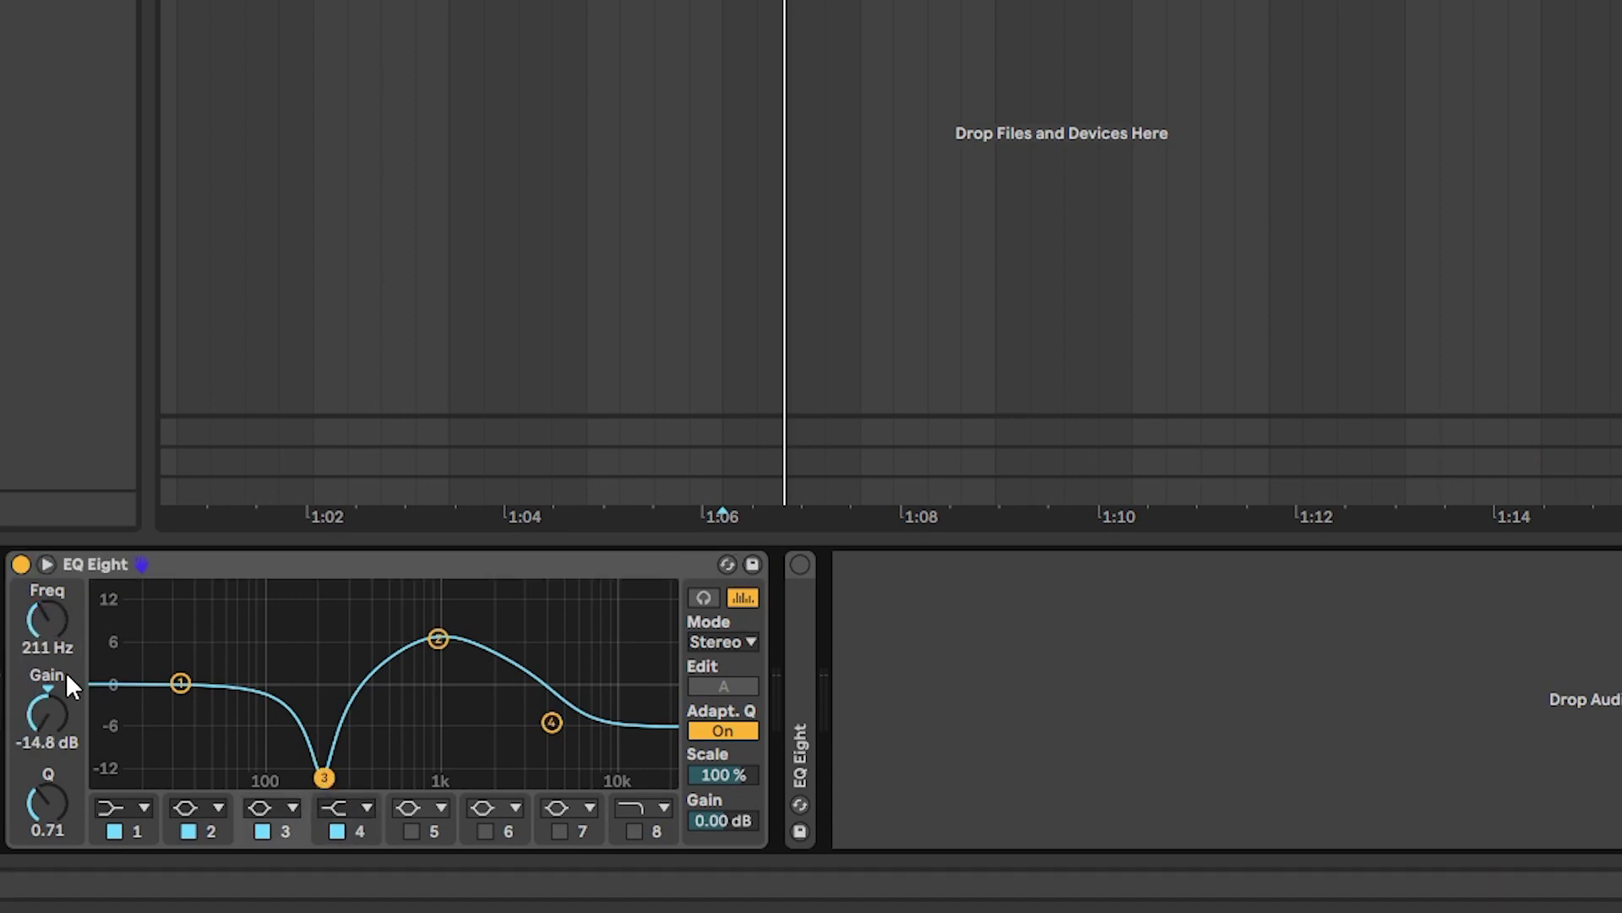
{"action": "left_click", "coordinate": [430, 642]}
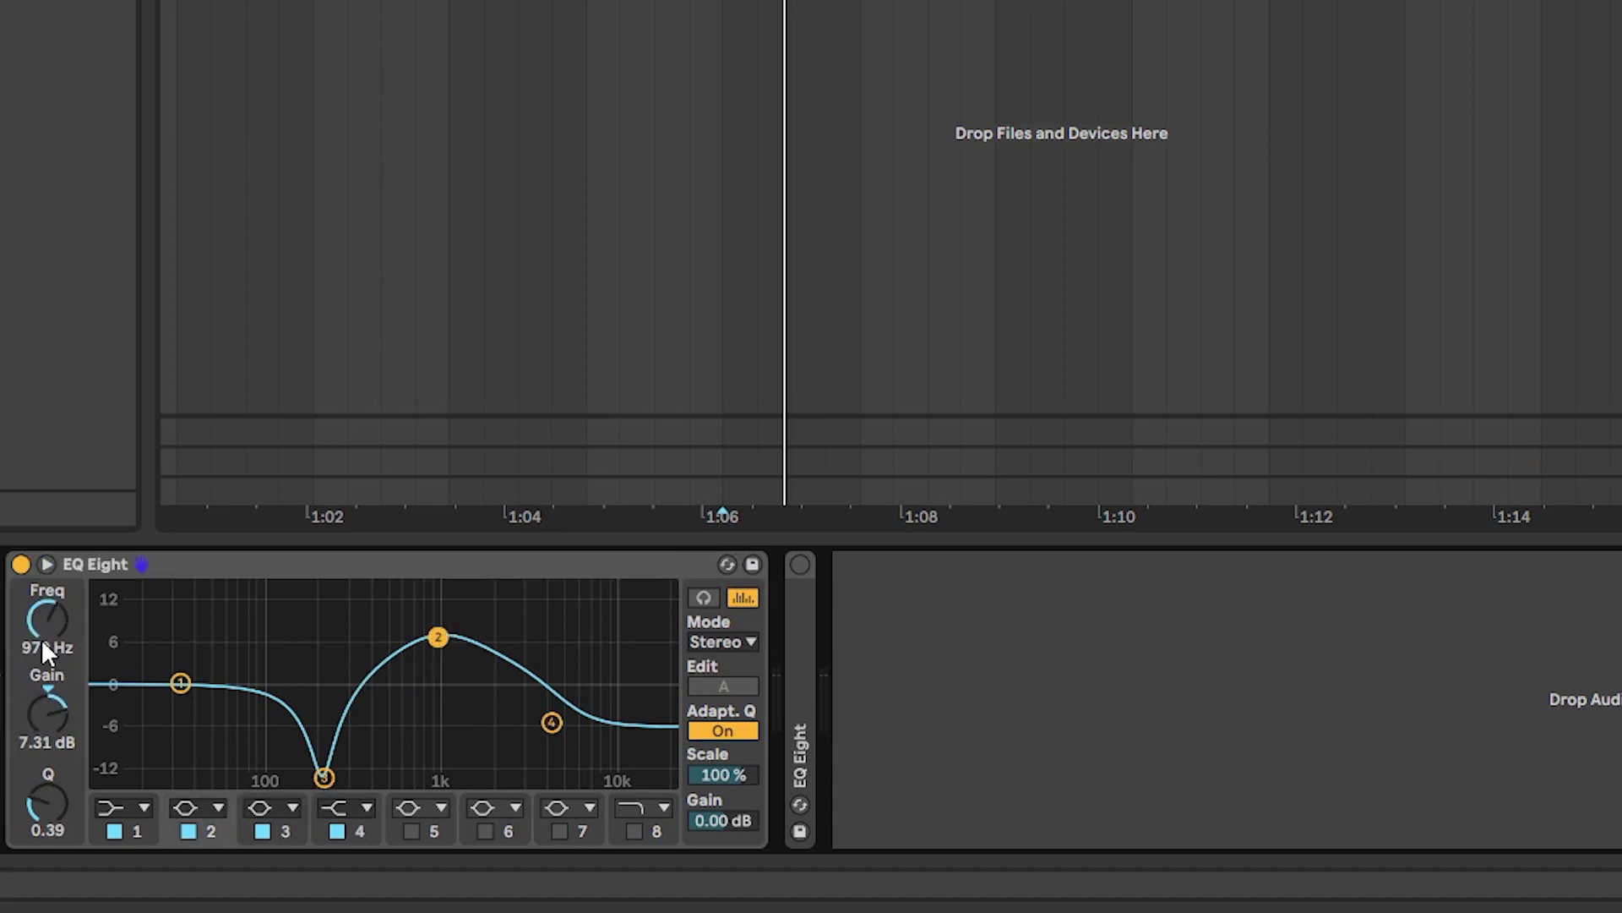
{"action": "left_click", "coordinate": [552, 722]}
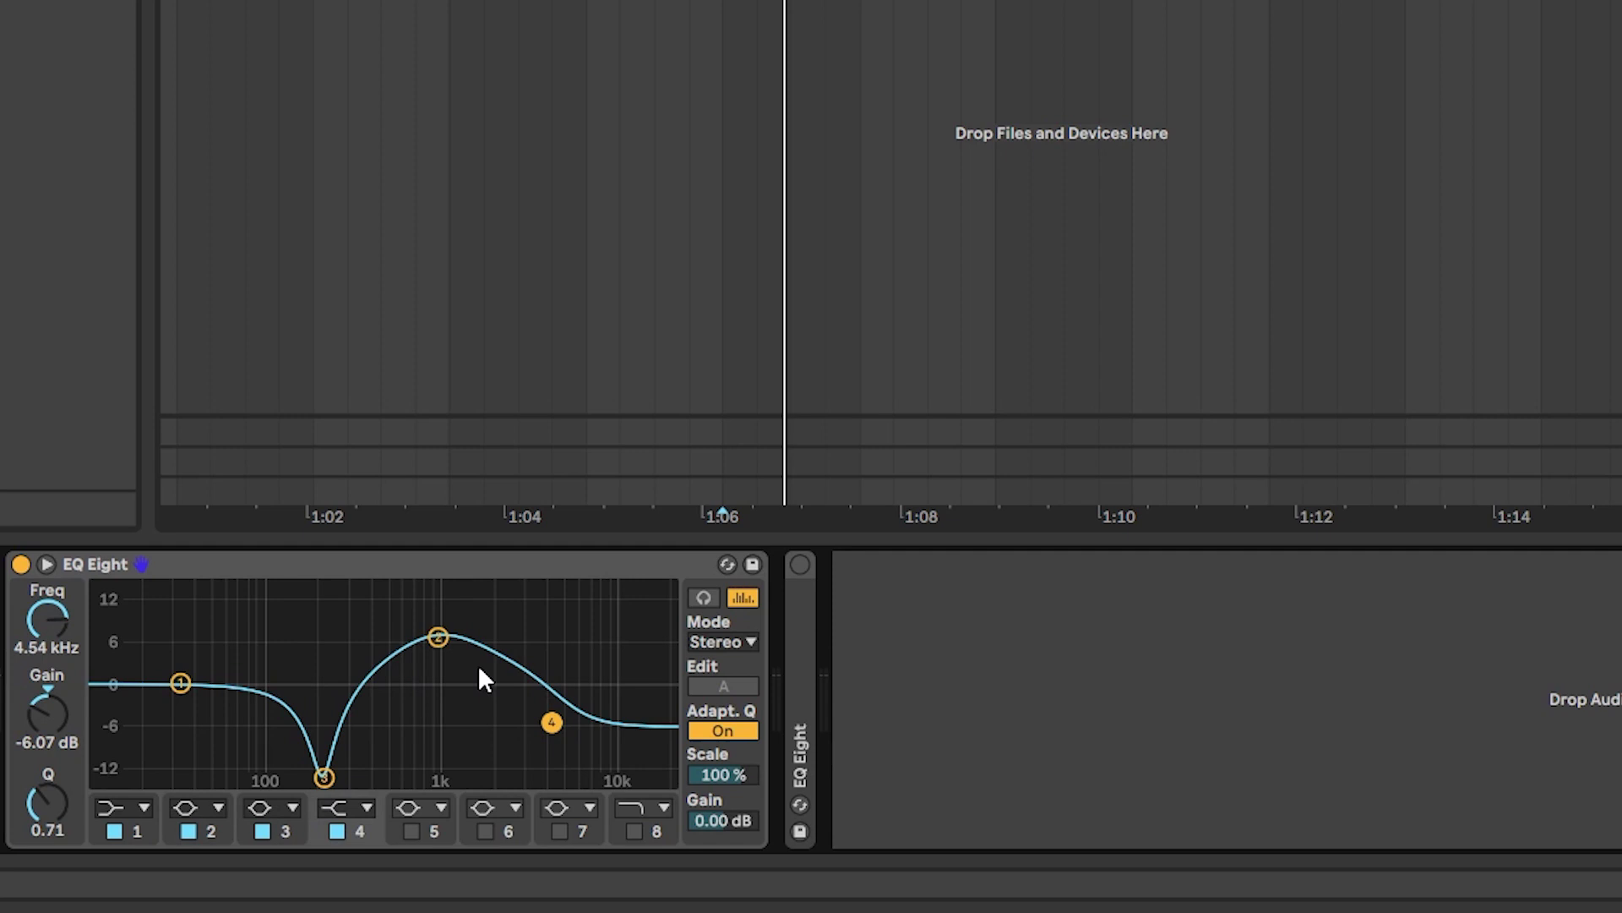
{"action": "left_click", "coordinate": [21, 564]}
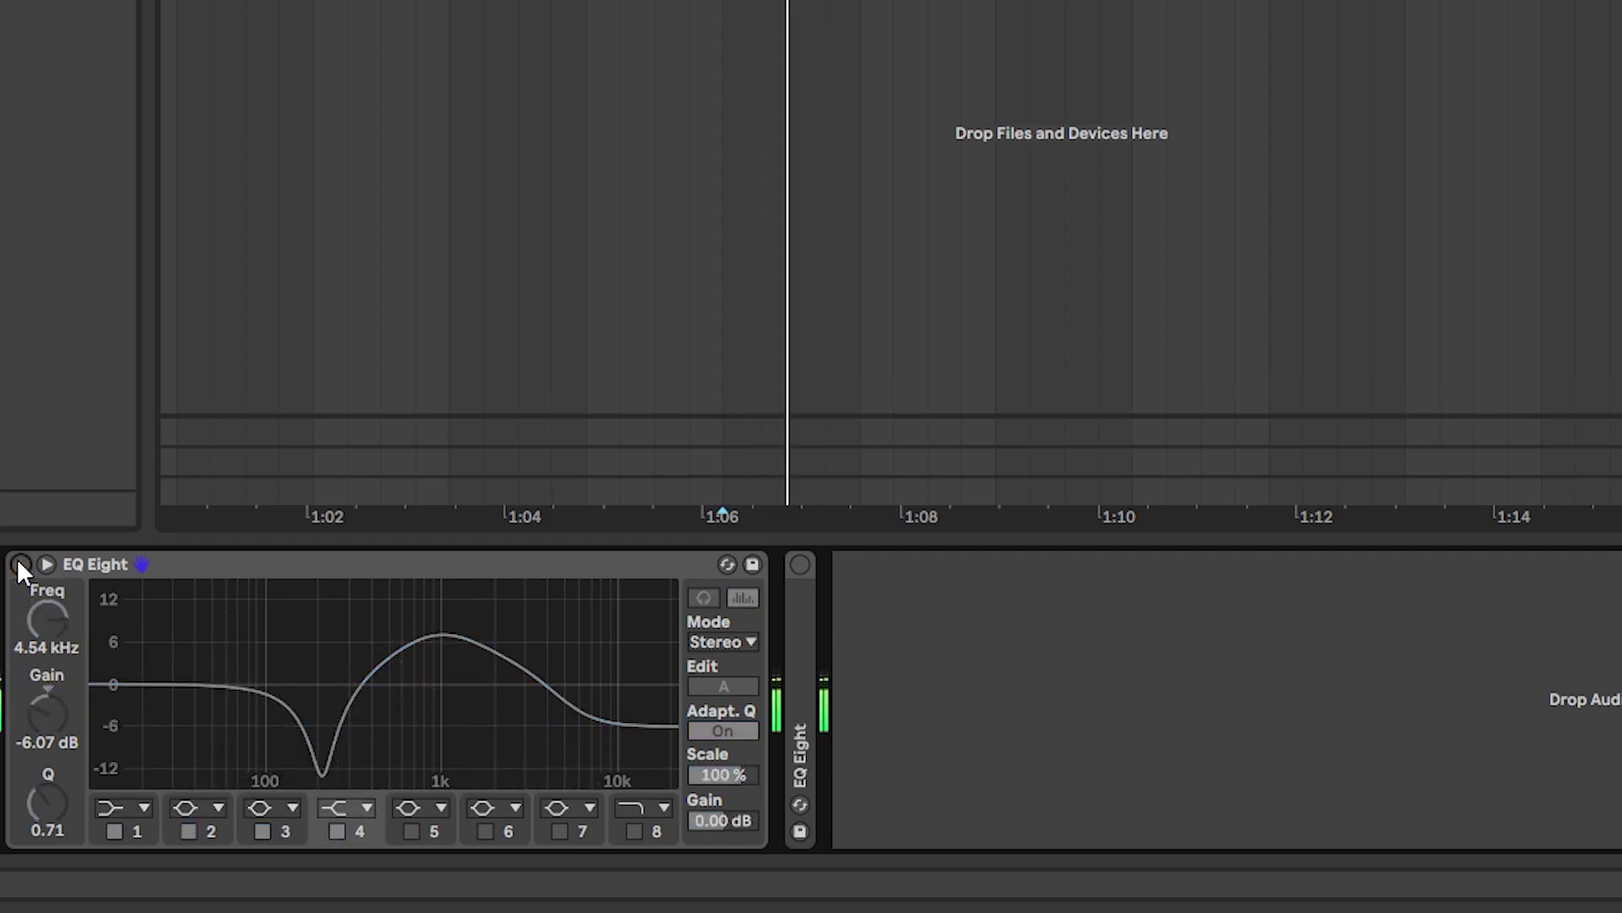
{"action": "left_click", "coordinate": [21, 564]}
{"action": "mouse_move", "coordinate": [437, 635]}
{"action": "left_mouse_down"}
{"action": "mouse_move", "coordinate": [442, 605]}
{"action": "mouse_move", "coordinate": [440, 622]}
{"action": "left_mouse_up"}
On the second EQ Eight, raise the low shelf and dip 599 Hz, then play back
{"action": "double_click", "coordinate": [798, 583]}
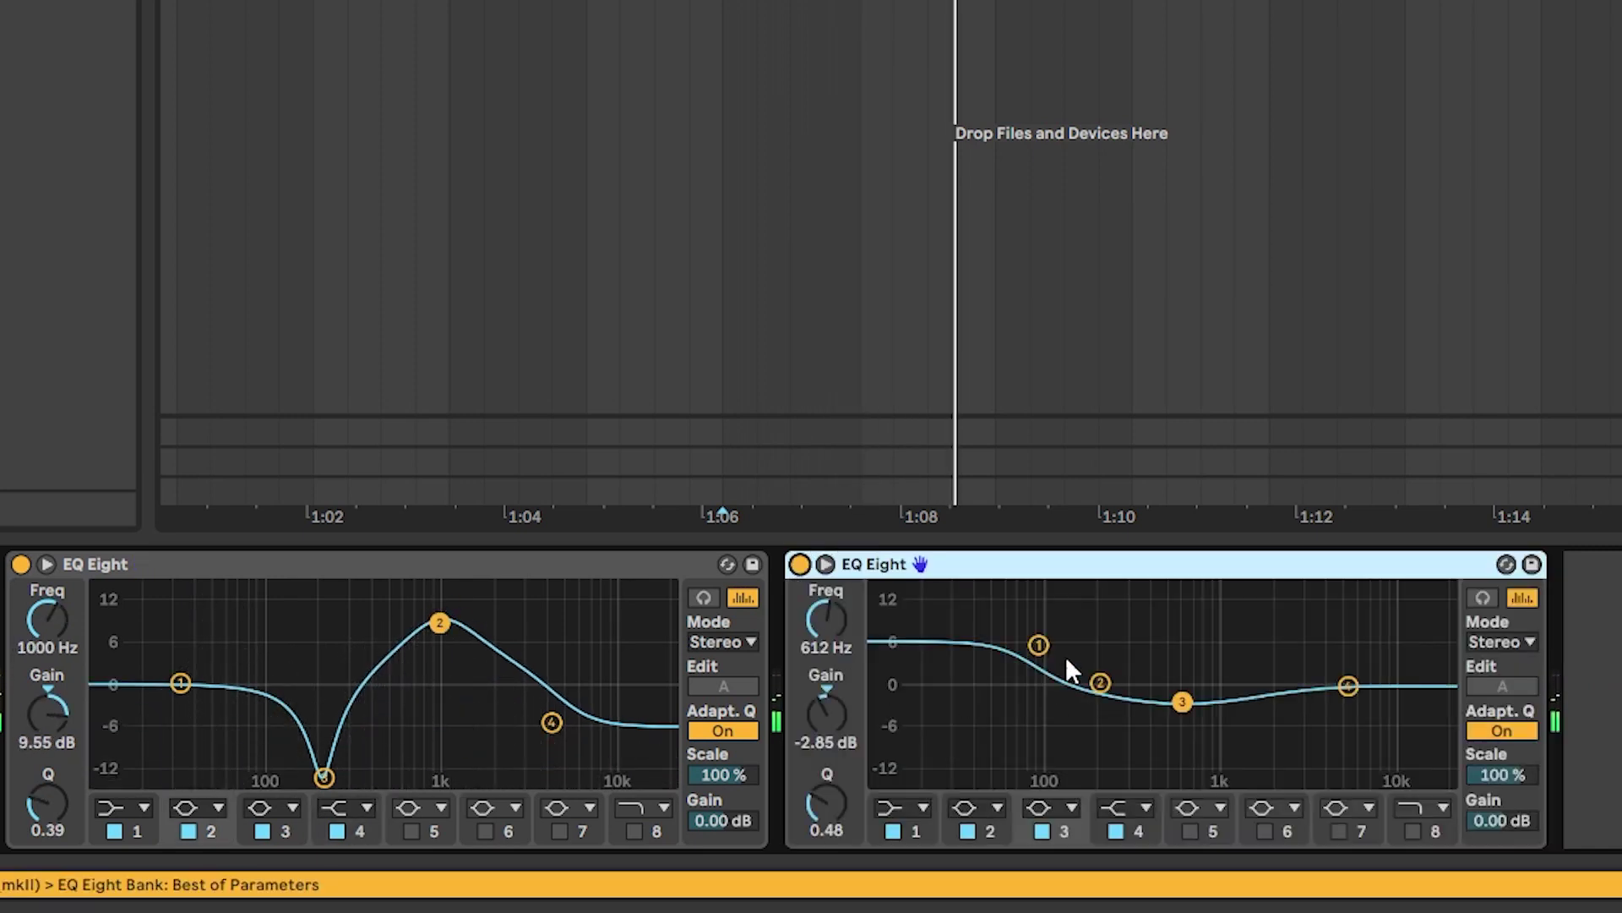
{"action": "left_click_drag", "start_coordinate": [1038, 644], "coordinate": [1044, 636]}
{"action": "left_click_drag", "start_coordinate": [1183, 702], "coordinate": [1181, 708]}
{"action": "key", "text": "space"}
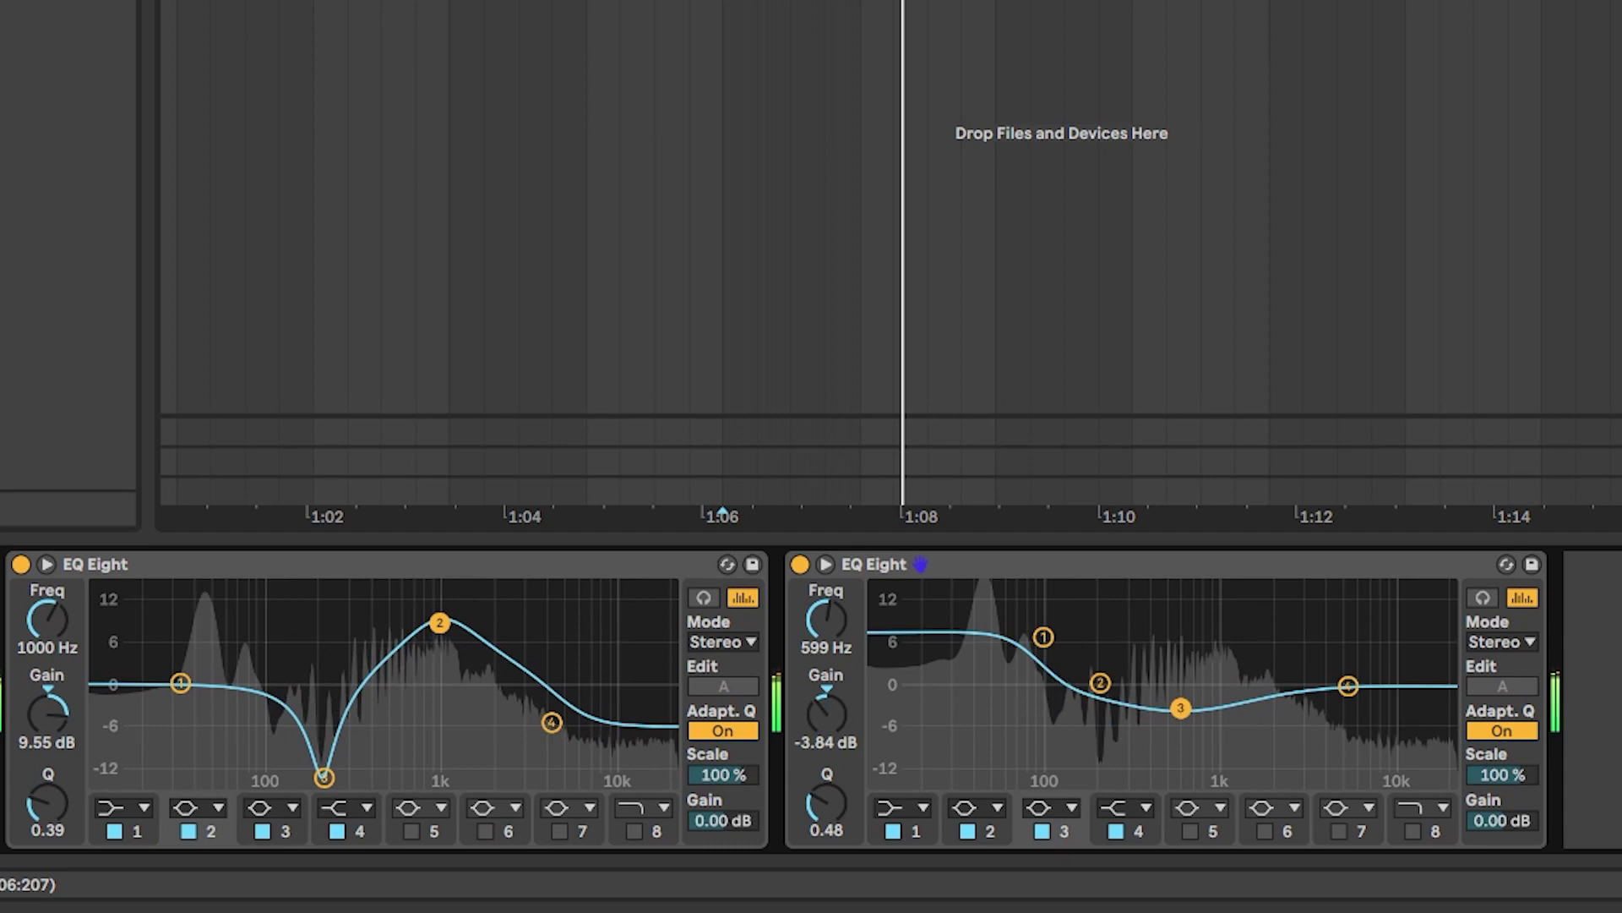
{"action": "key", "text": "space"}
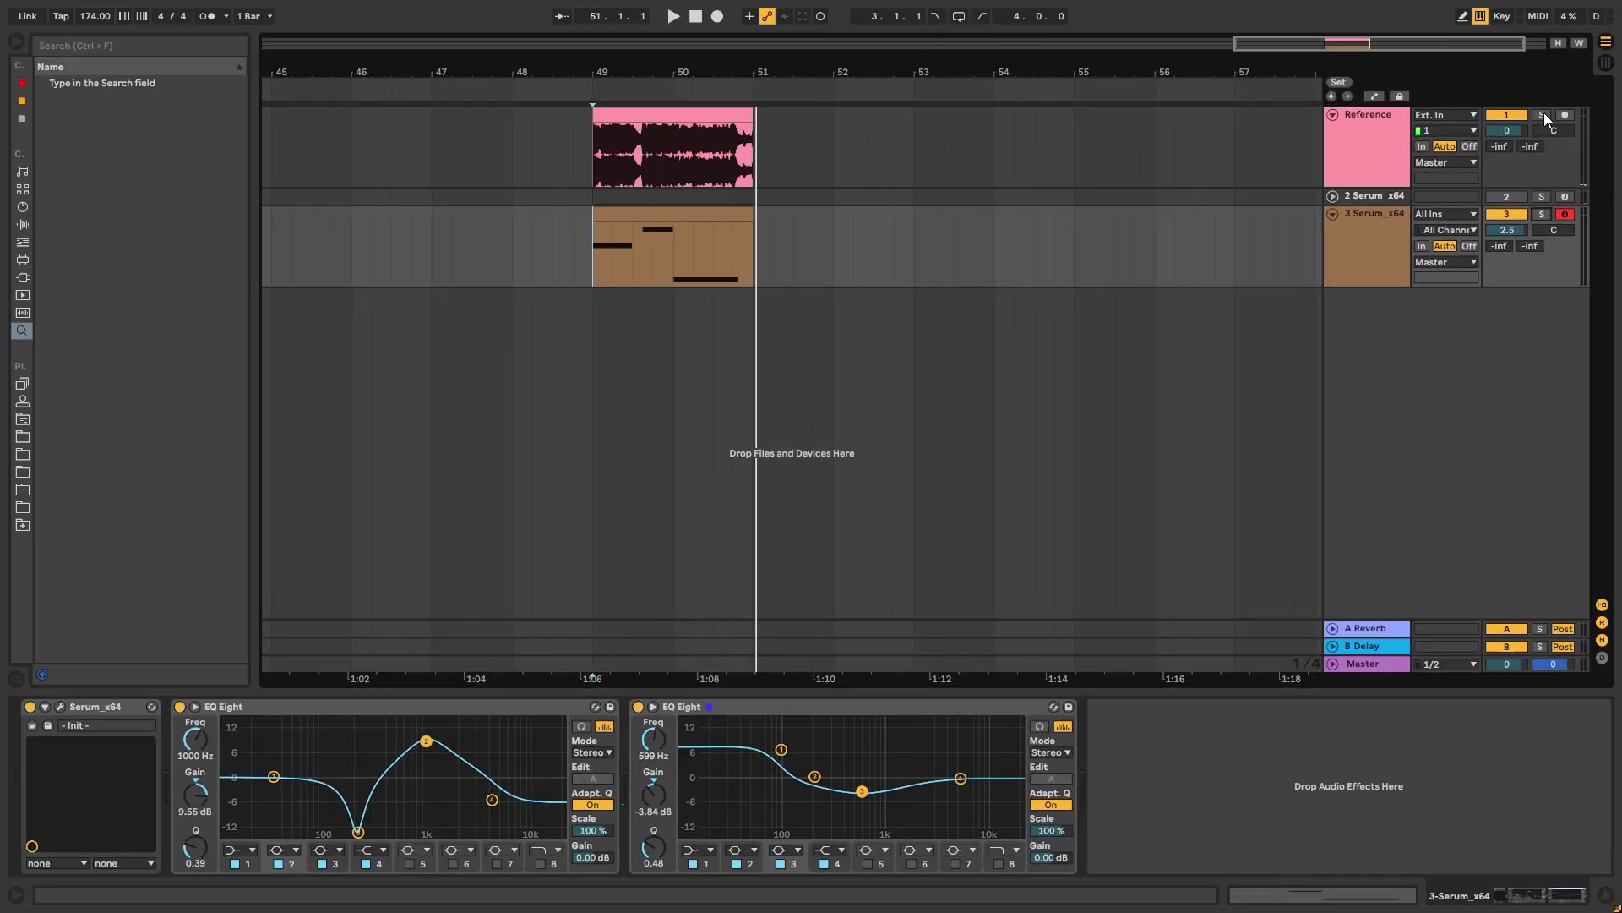
{"action": "key", "text": "space"}
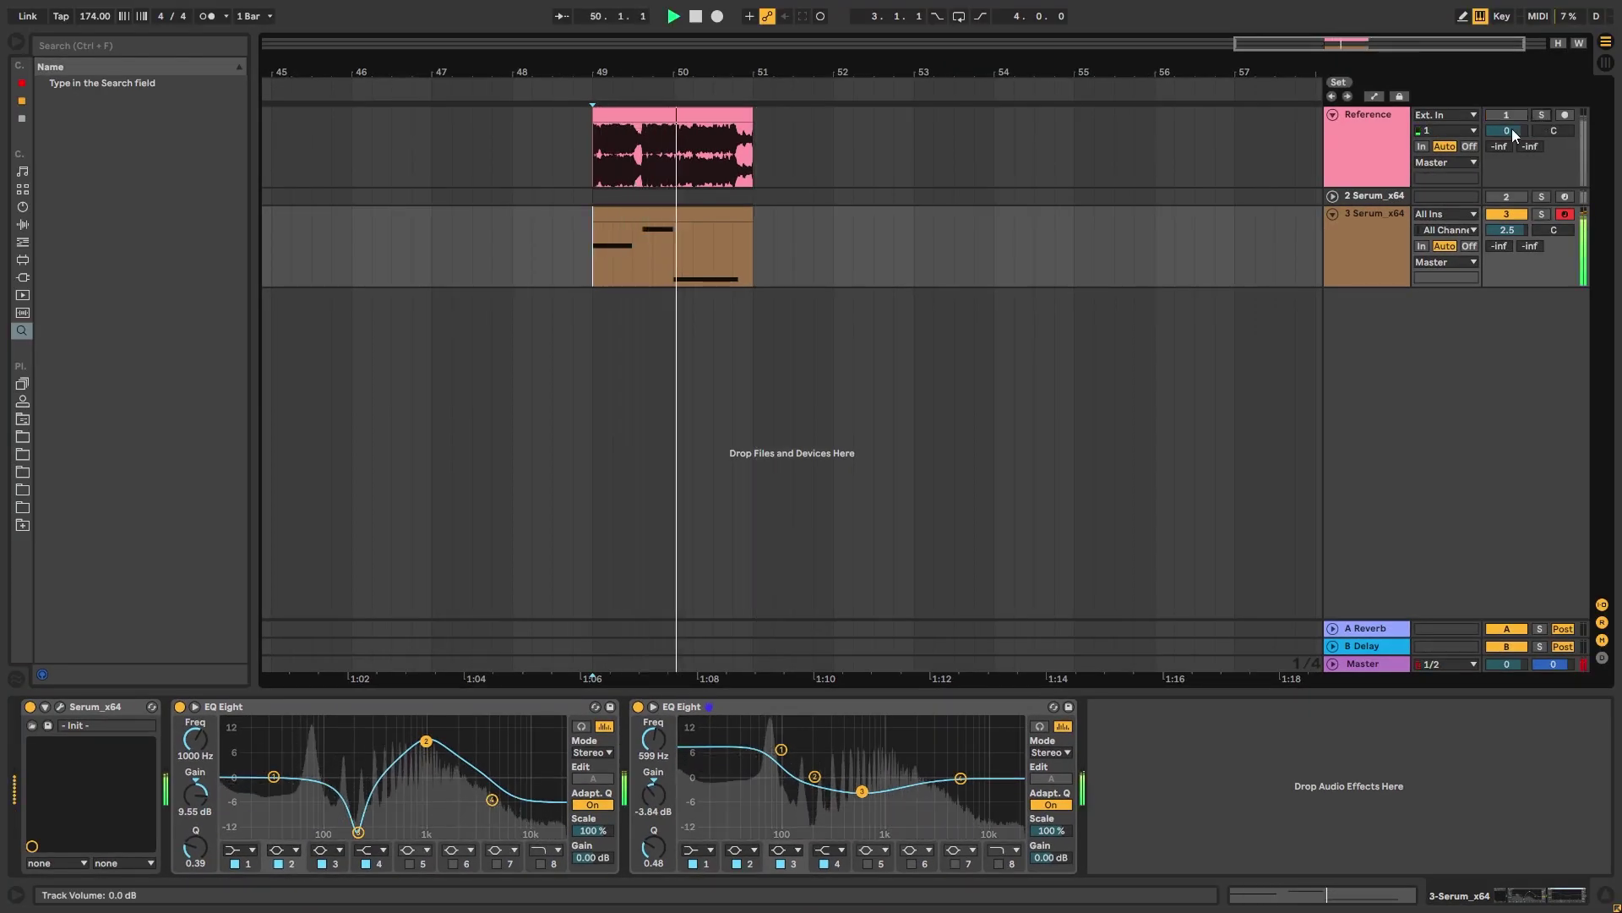
{"action": "key", "text": "space"}
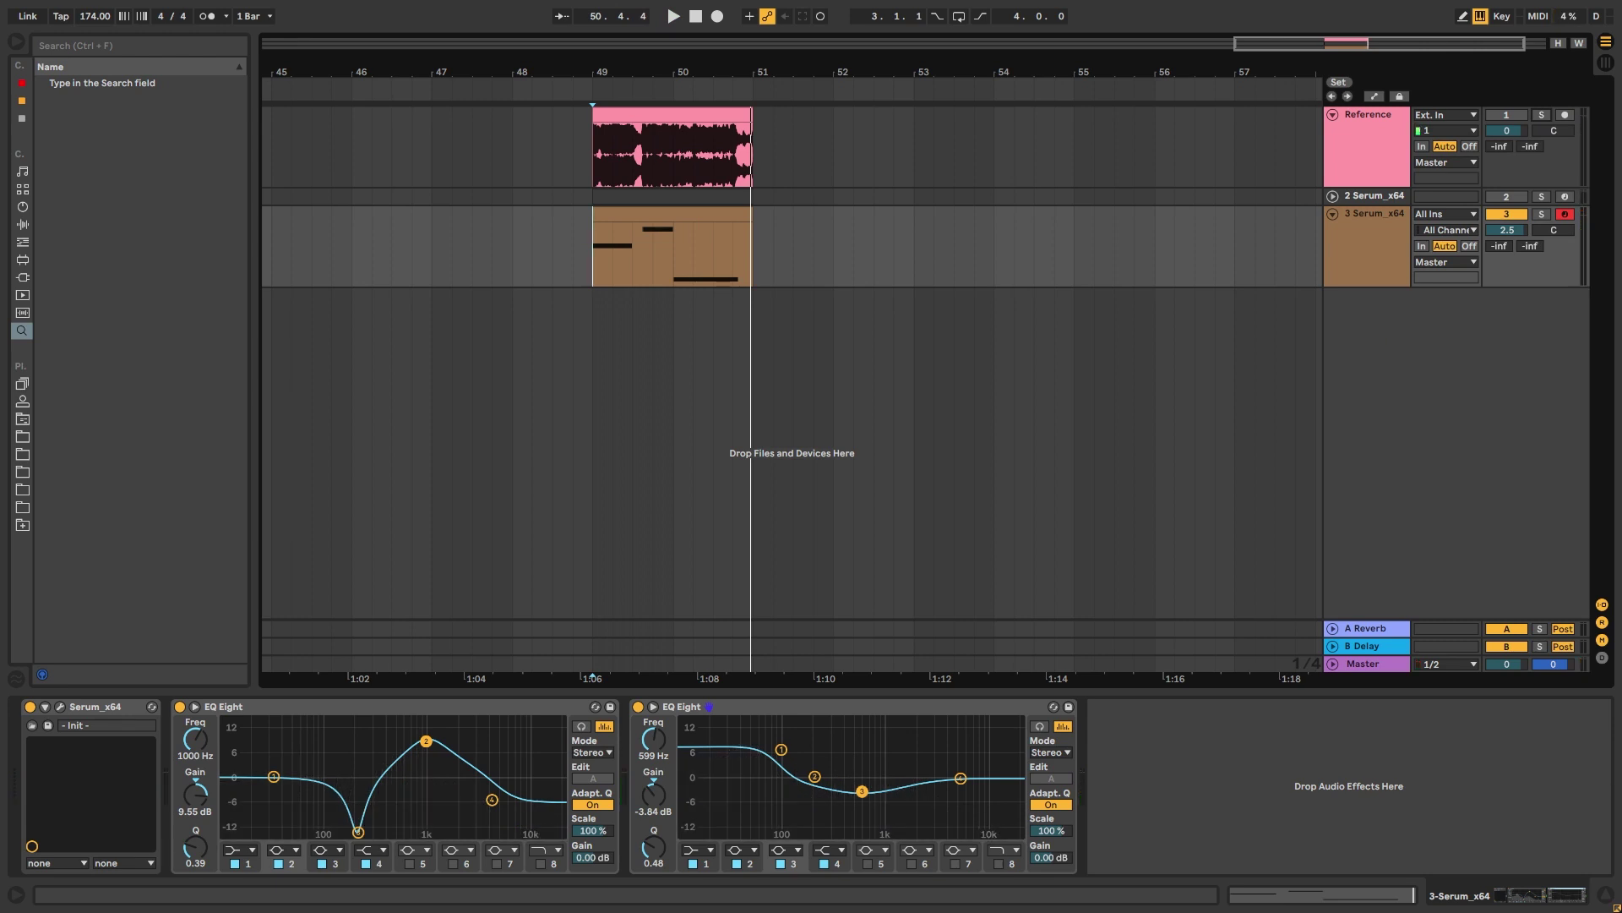